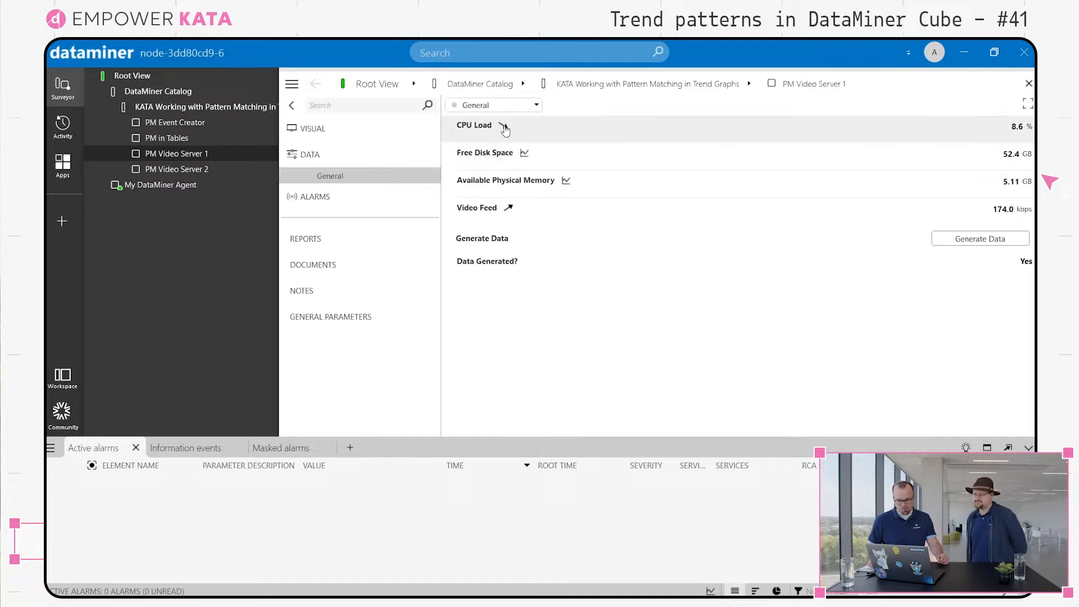
Step: Open the CPU Load trend graph of PM Video Server 1 and show the week to date
{"action": "left_click", "coordinate": [504, 127]}
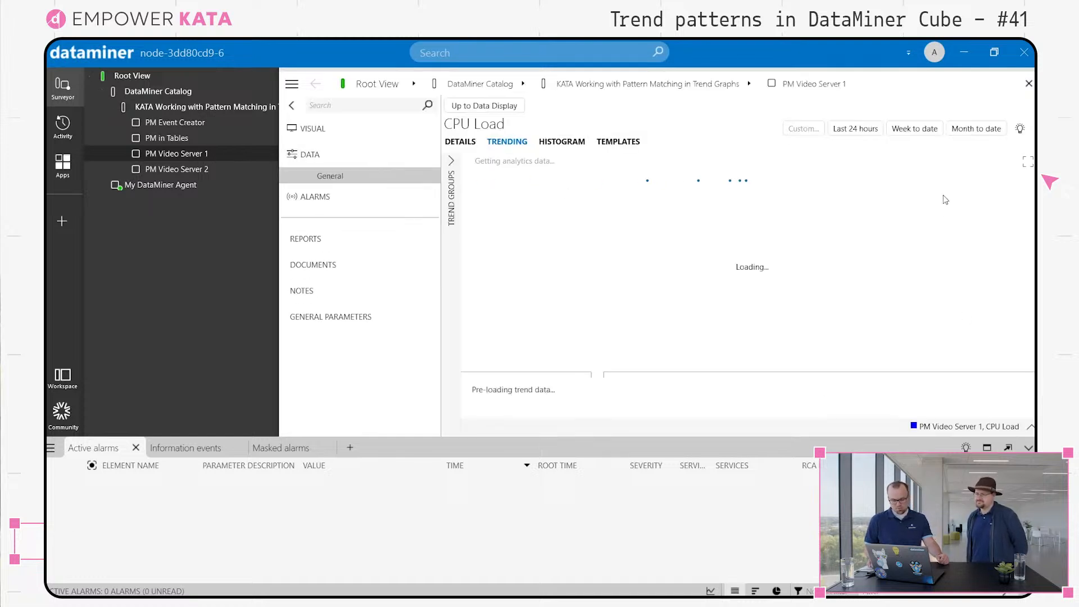
{"action": "left_click", "coordinate": [915, 128]}
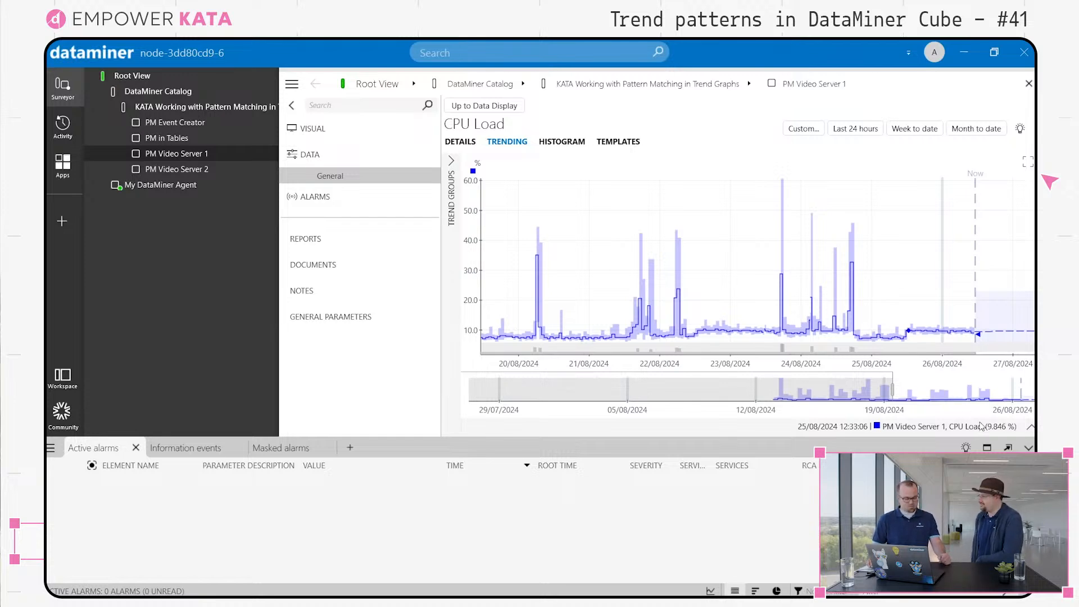
Step: Add Free Disk Space, Available Physical Memory and Video Feed of PM Video Server 1 to the CPU Load trend graph and show the trend
{"action": "left_click", "coordinate": [1031, 428]}
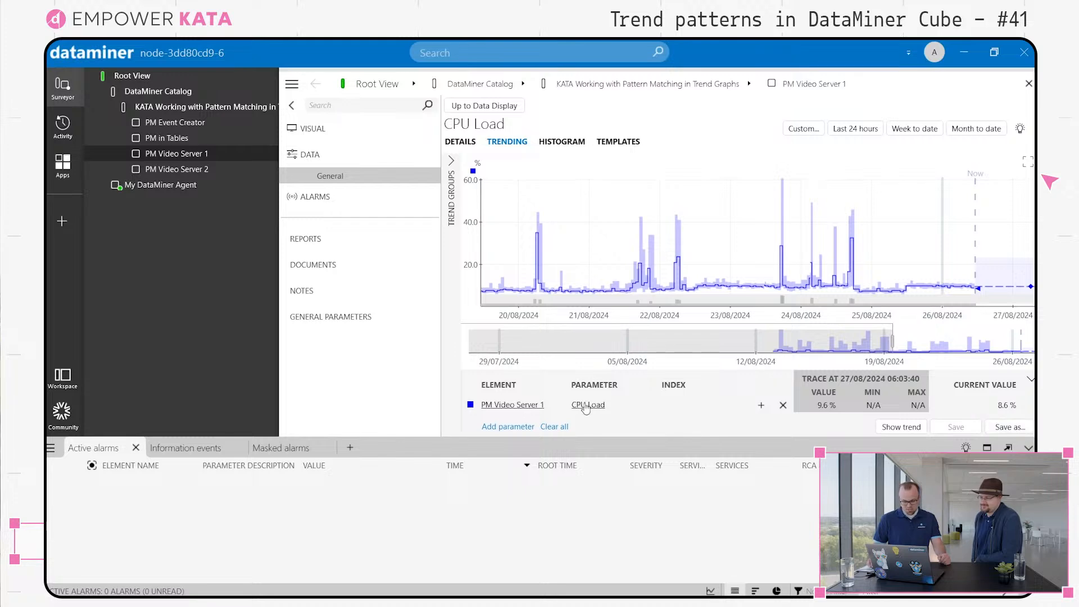
{"action": "left_click", "coordinate": [509, 428]}
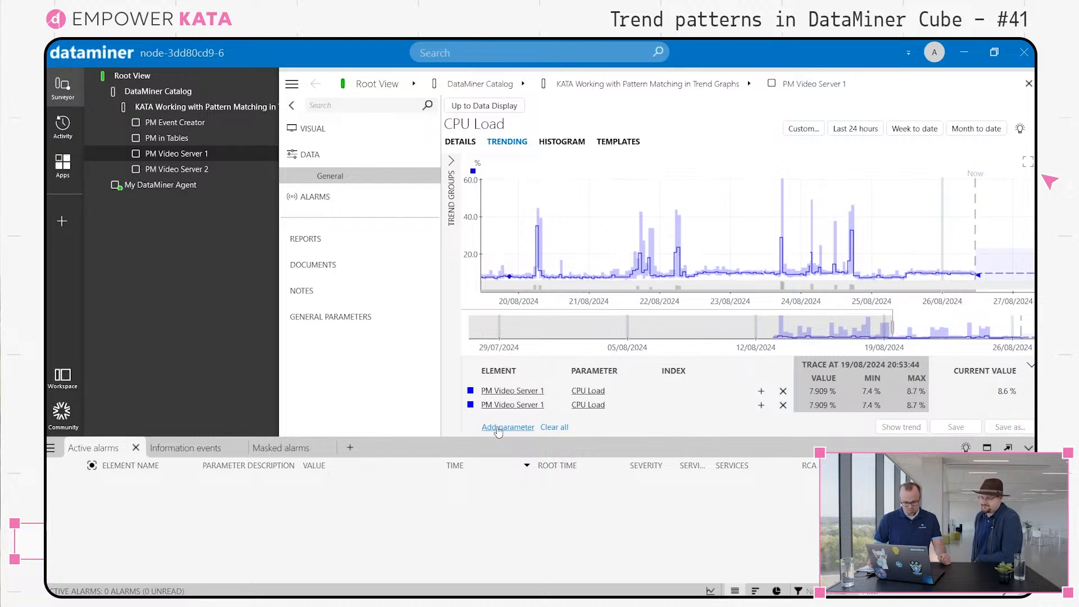
{"action": "left_click", "coordinate": [502, 429]}
{"action": "left_click", "coordinate": [502, 429]}
{"action": "left_click", "coordinate": [581, 382]}
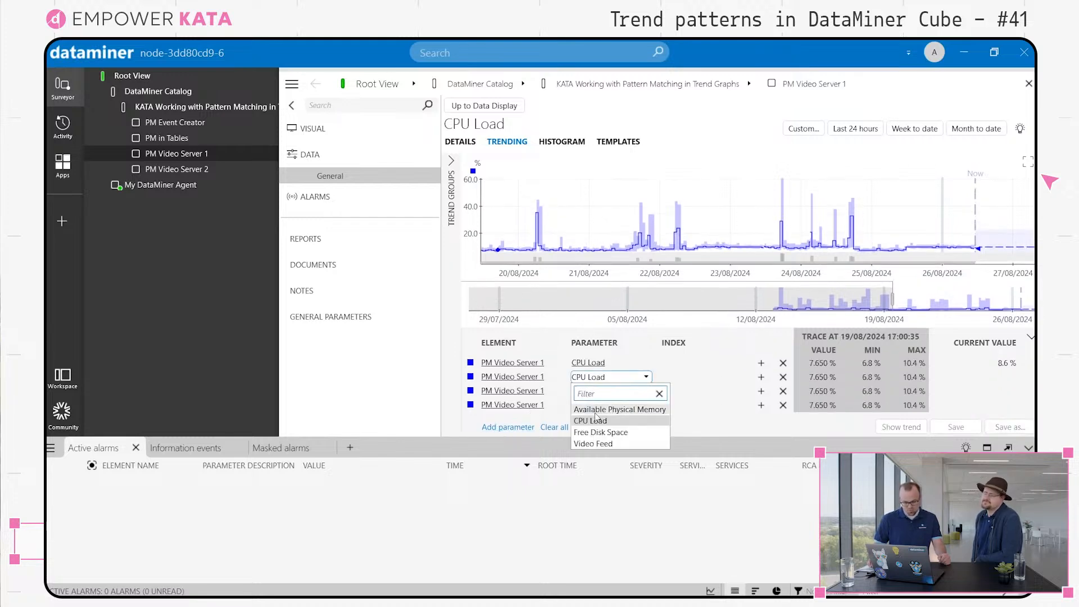
{"action": "left_click", "coordinate": [596, 431]}
{"action": "left_click", "coordinate": [594, 394]}
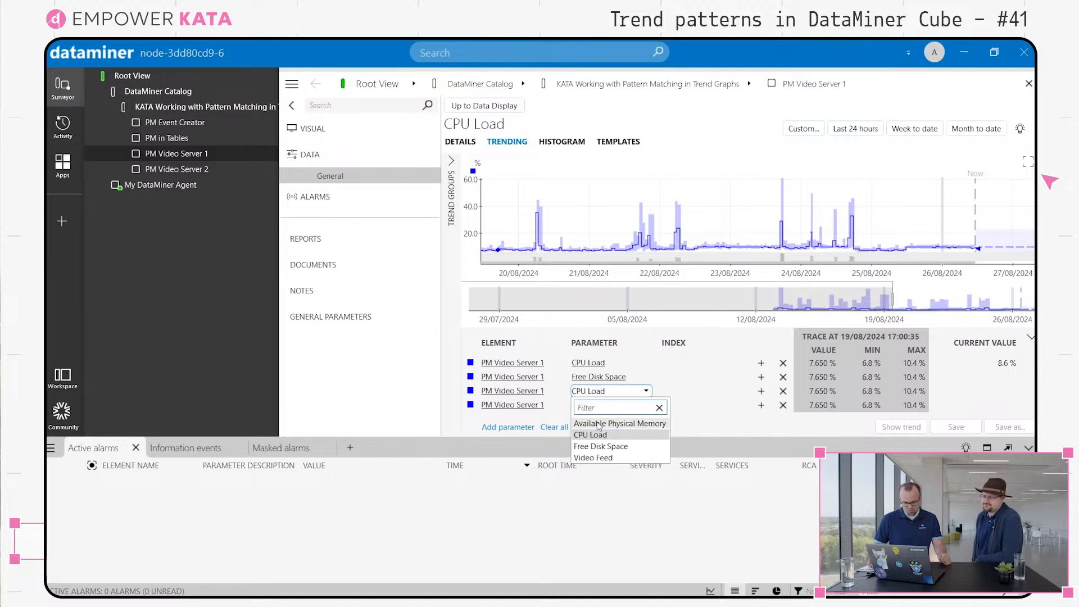
{"action": "left_click", "coordinate": [597, 416]}
{"action": "left_click", "coordinate": [595, 405]}
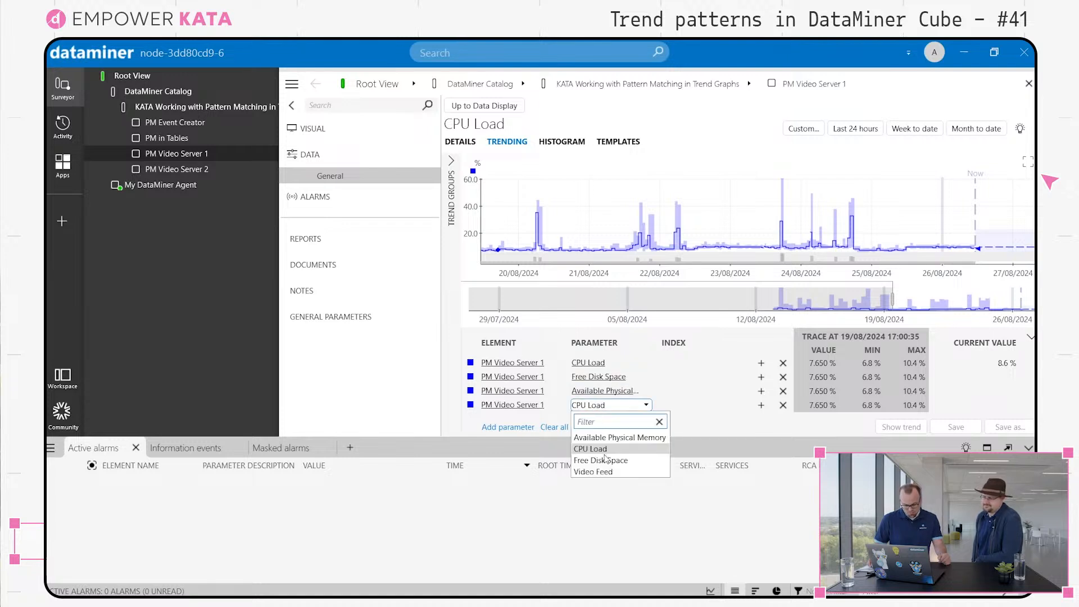
{"action": "left_click", "coordinate": [607, 482]}
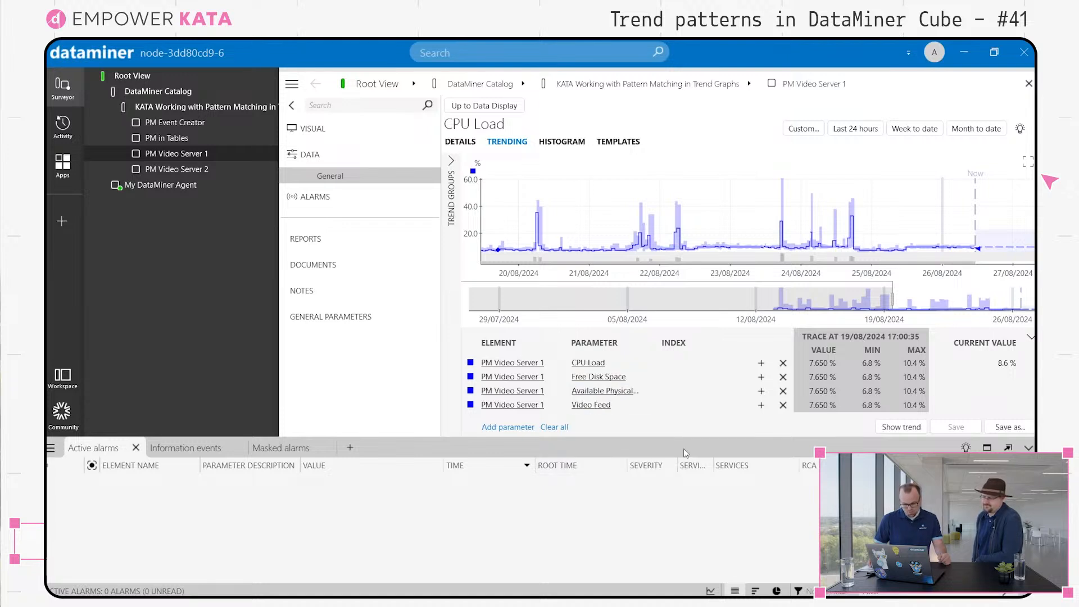
{"action": "left_click", "coordinate": [893, 430]}
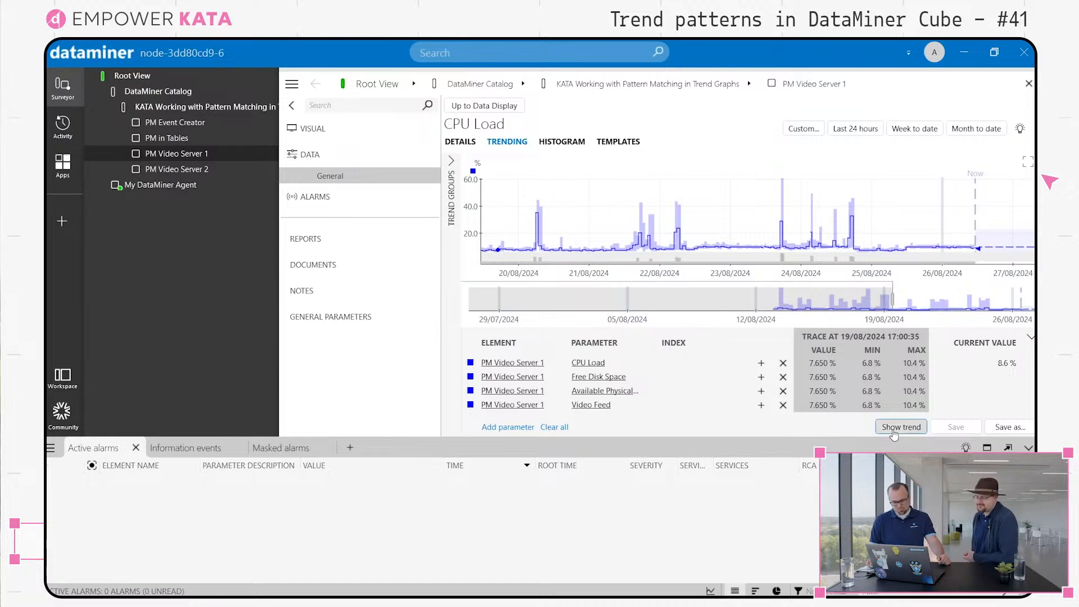
{"action": "left_click", "coordinate": [1031, 339]}
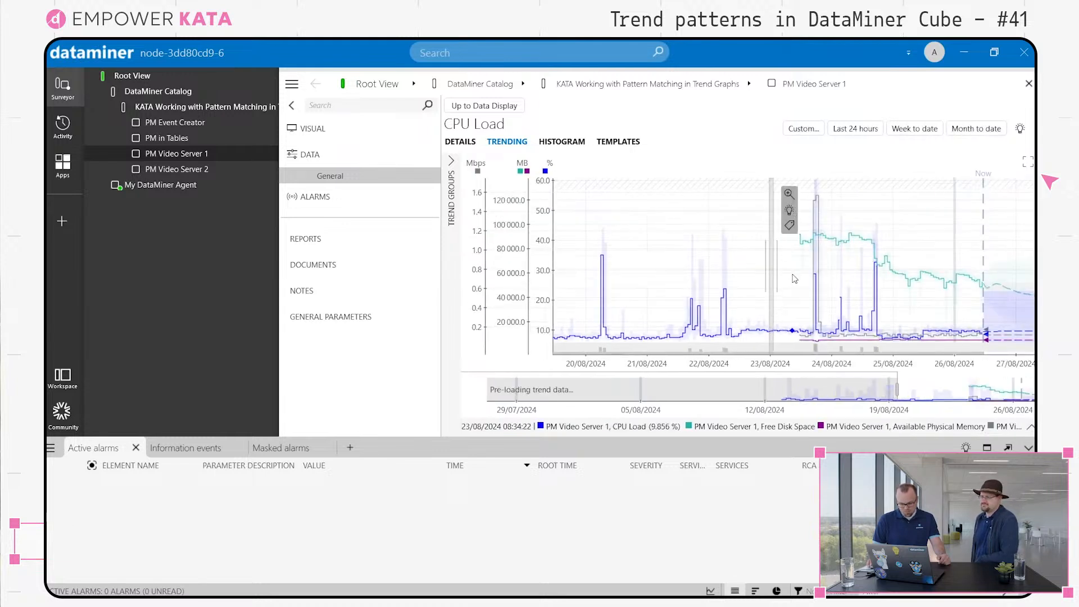
Step: Split the PM Video Server 1 Available Physical Memory curve off to a new Y-axis
{"action": "right_click", "coordinate": [794, 276]}
{"action": "mouse_move", "coordinate": [832, 381]}
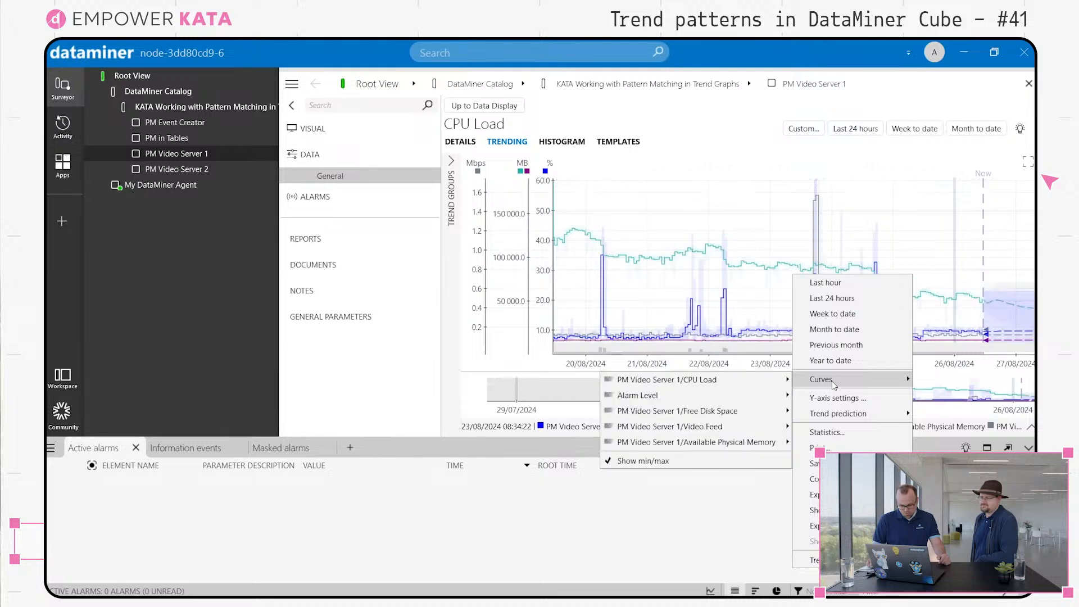
{"action": "mouse_move", "coordinate": [703, 442]}
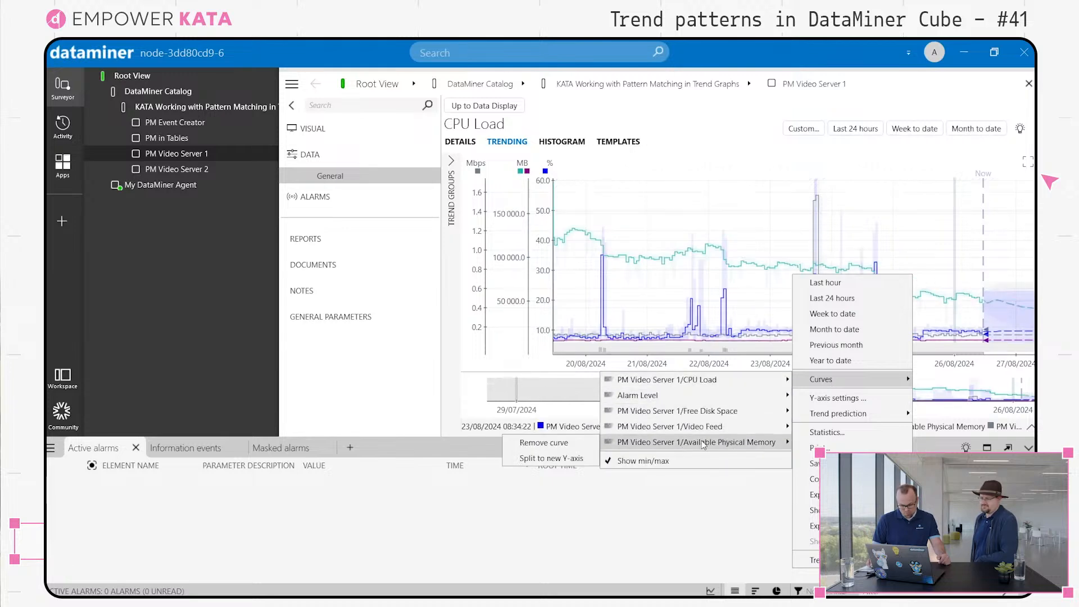
{"action": "left_click", "coordinate": [570, 458]}
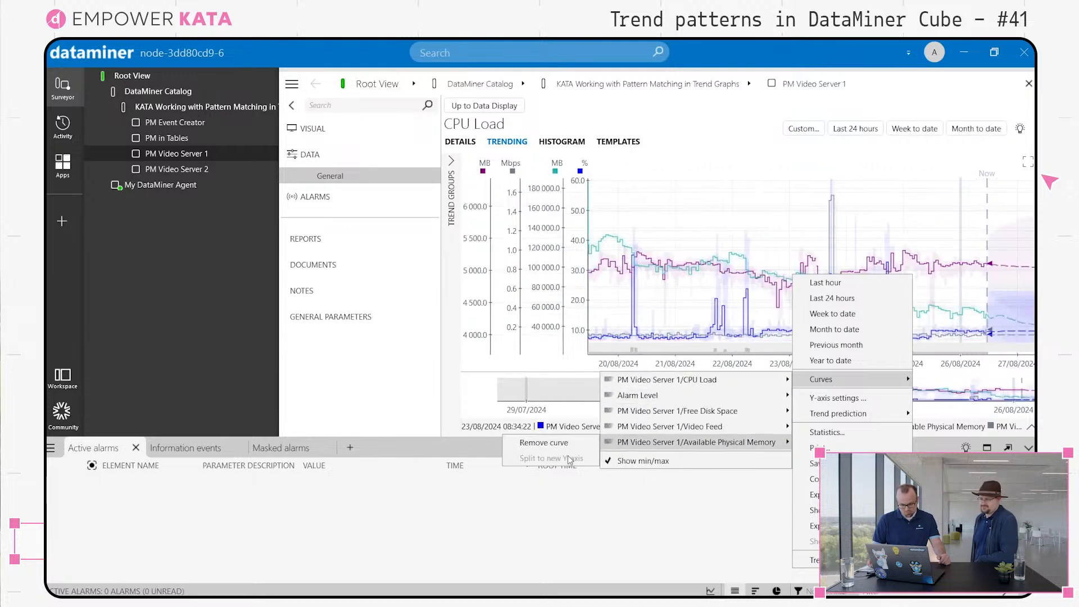
{"action": "left_click", "coordinate": [784, 219]}
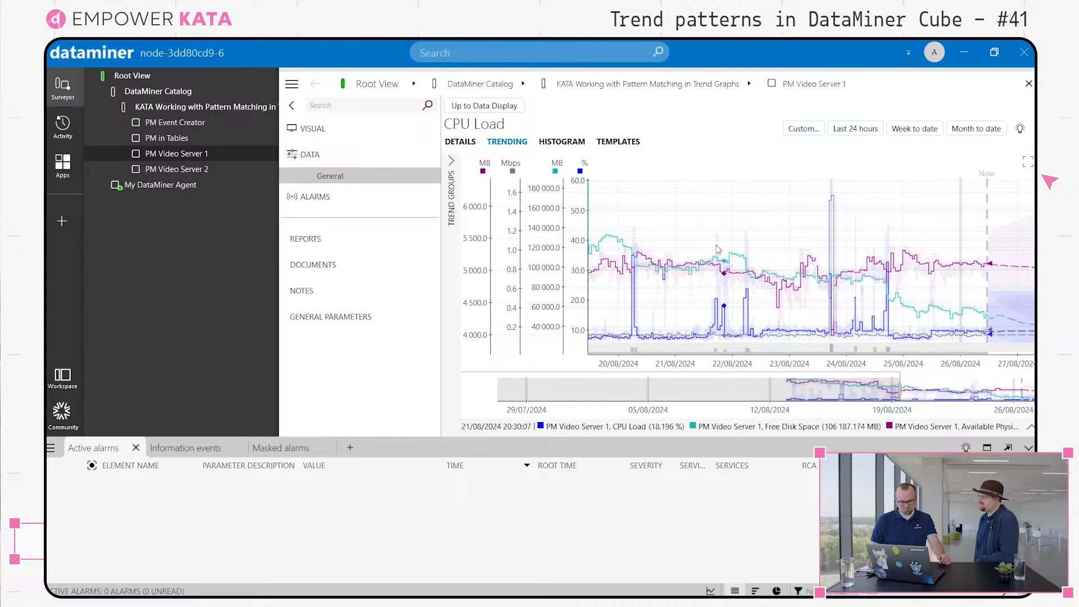
Step: Collapse the element card's navigation pane and the Surveyor to widen the trend graph
{"action": "scroll", "coordinate": [676, 254], "scroll_direction": "down", "scroll_amount": 1}
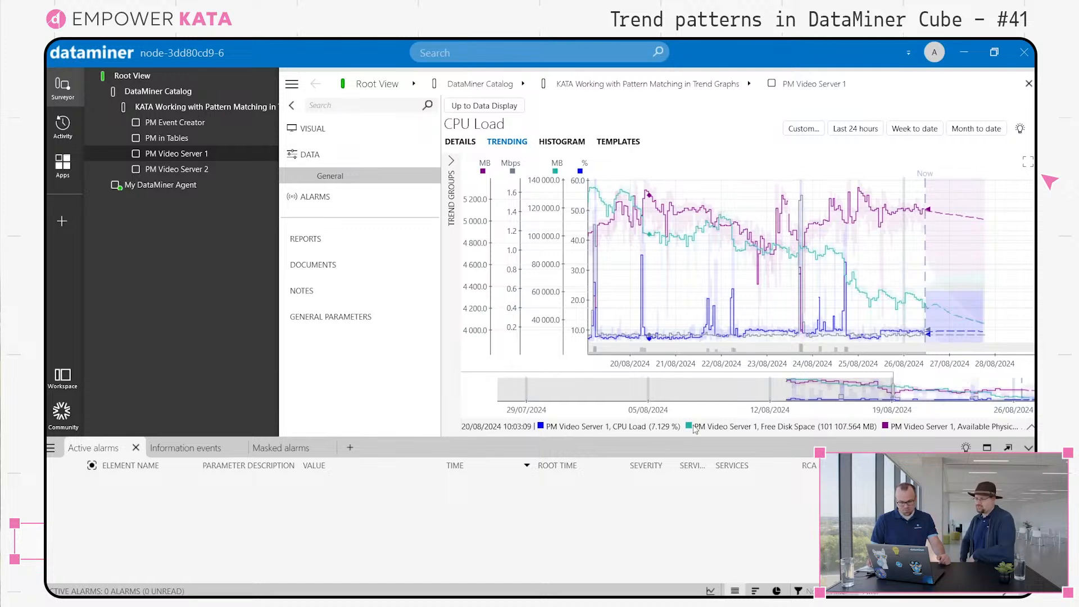
{"action": "left_click", "coordinate": [291, 107]}
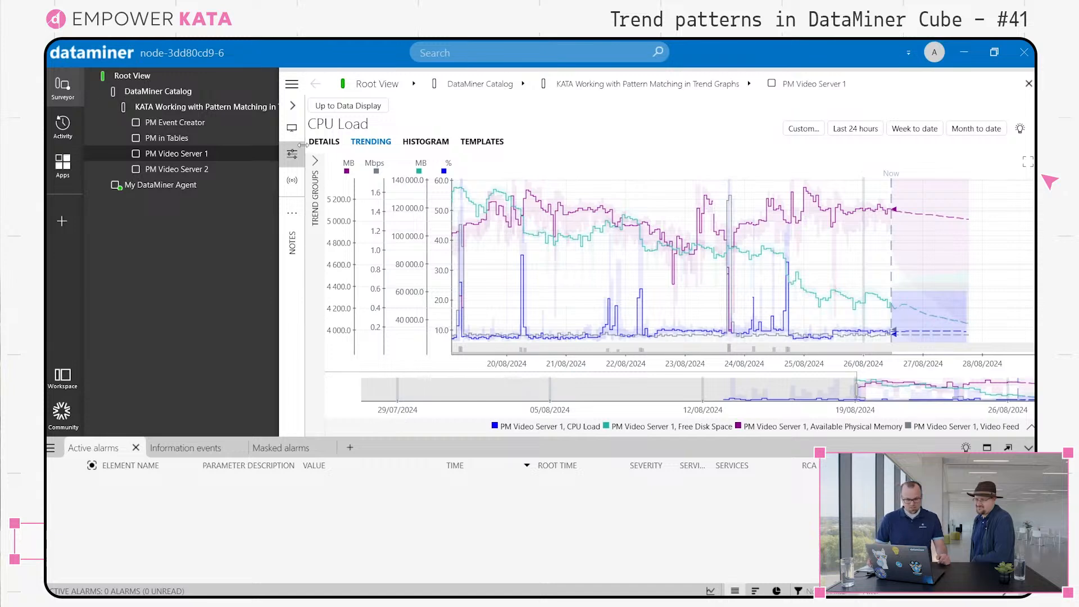
{"action": "left_click", "coordinate": [62, 86]}
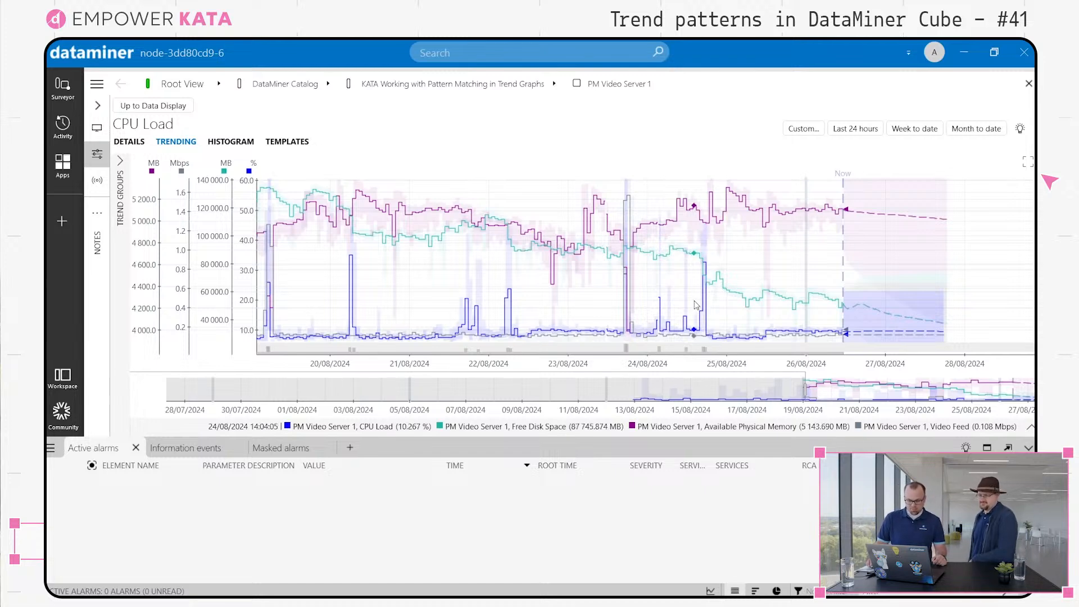
Step: Select the graph section around the CPU Load spike of 24/08/2024, starting at about 14:13
{"action": "left_click_drag", "start_coordinate": [695, 303], "coordinate": [718, 308]}
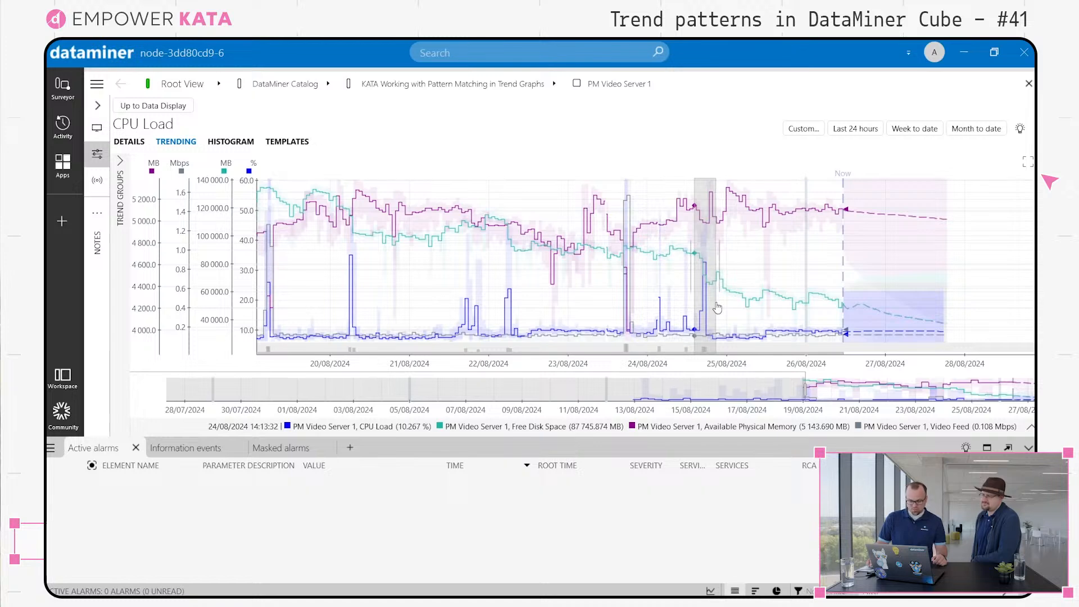
{"action": "left_click_drag", "start_coordinate": [718, 308], "coordinate": [717, 307]}
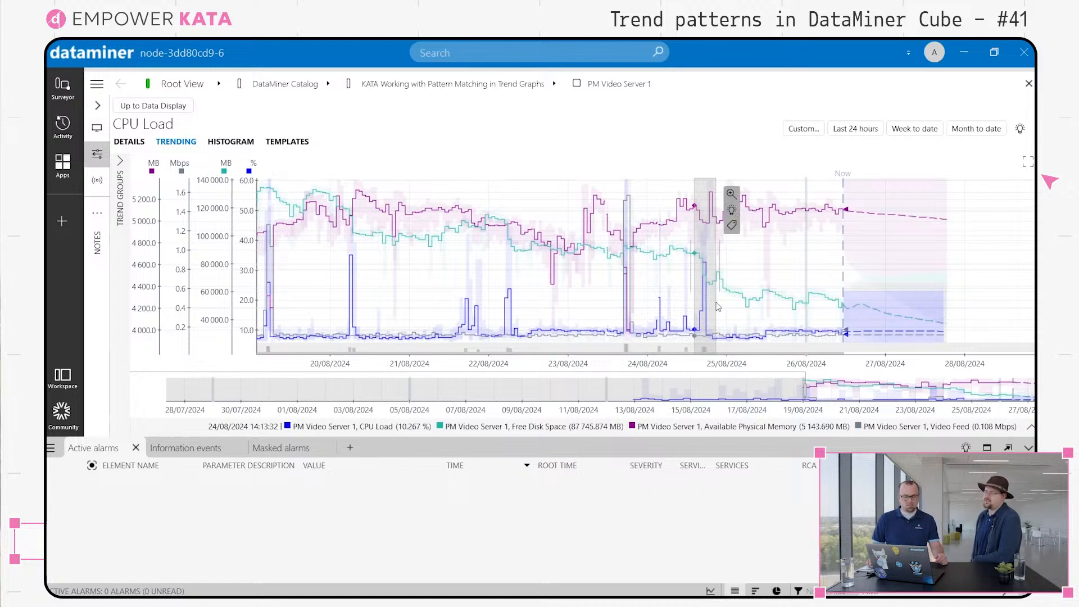
Step: Review the trending settings for the mouse button actions on graphs, and close the settings
{"action": "left_click", "coordinate": [928, 60]}
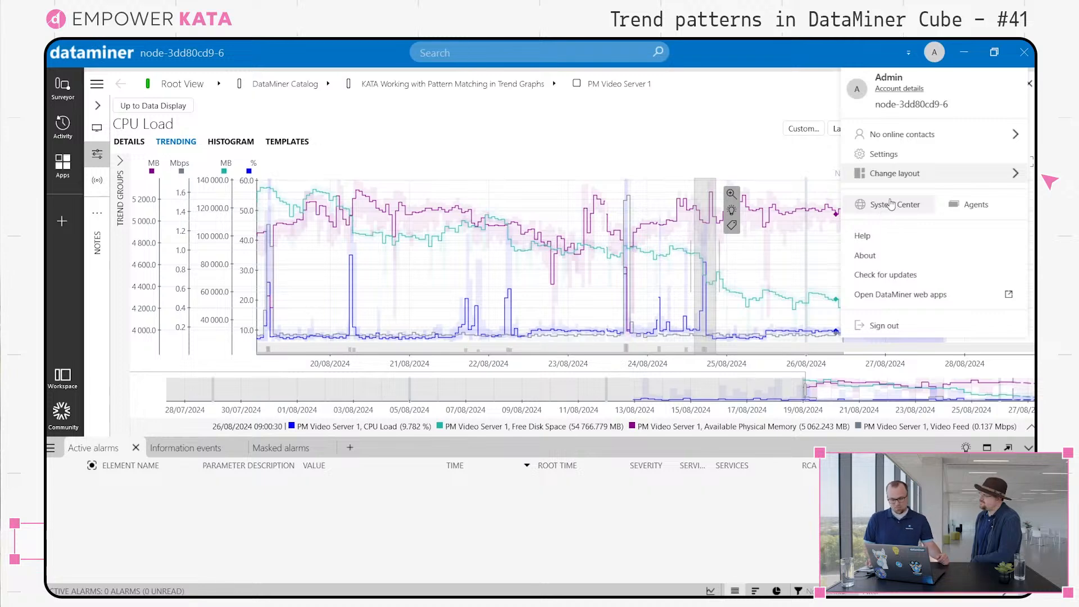
{"action": "left_click", "coordinate": [882, 156]}
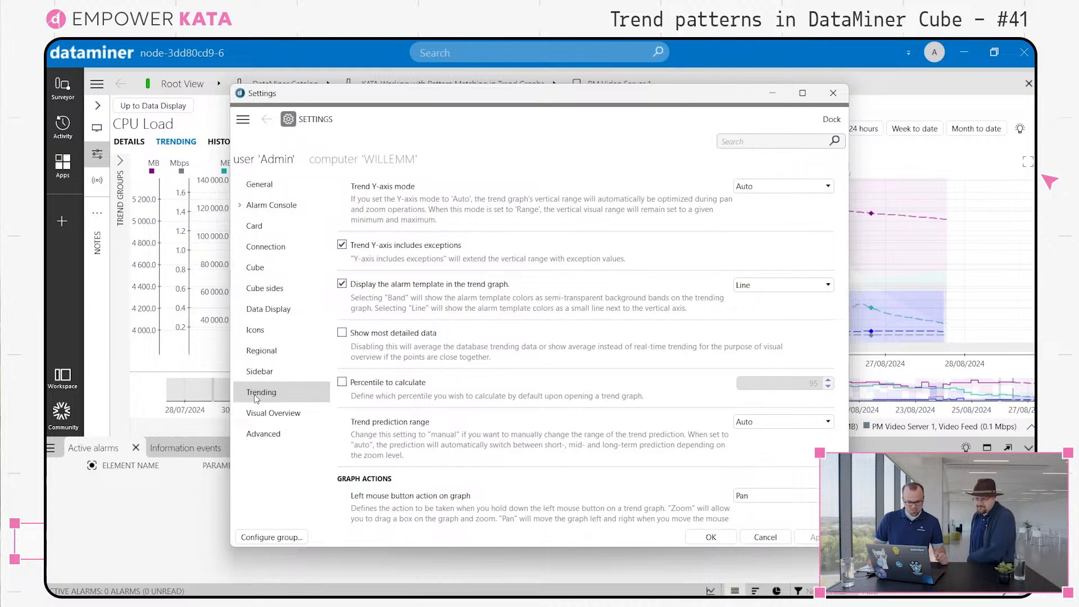
{"action": "scroll", "coordinate": [360, 254], "scroll_direction": "down", "scroll_amount": 4}
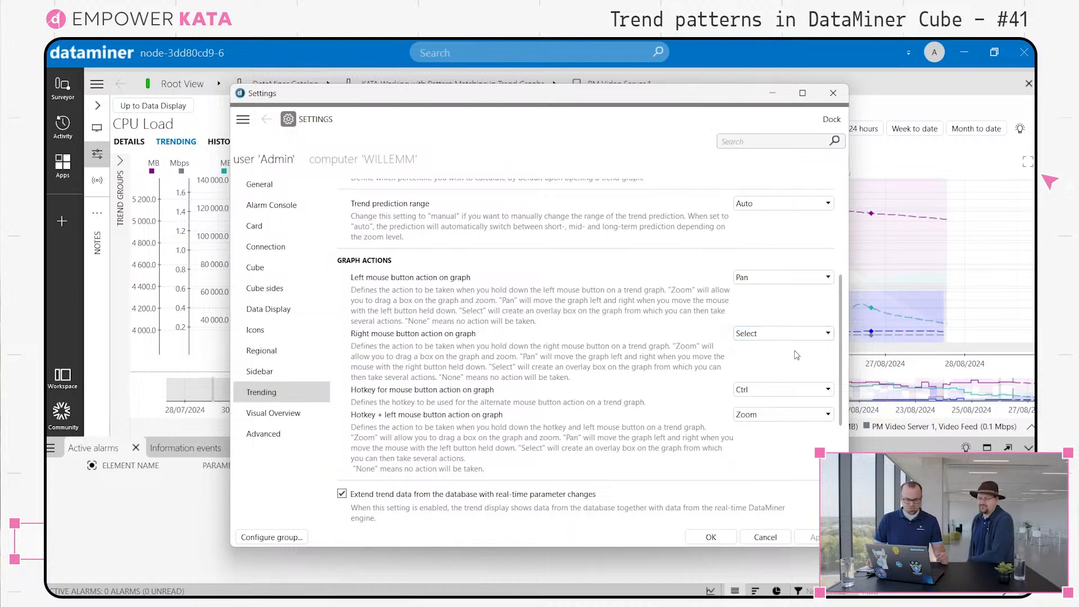
{"action": "left_click", "coordinate": [830, 96]}
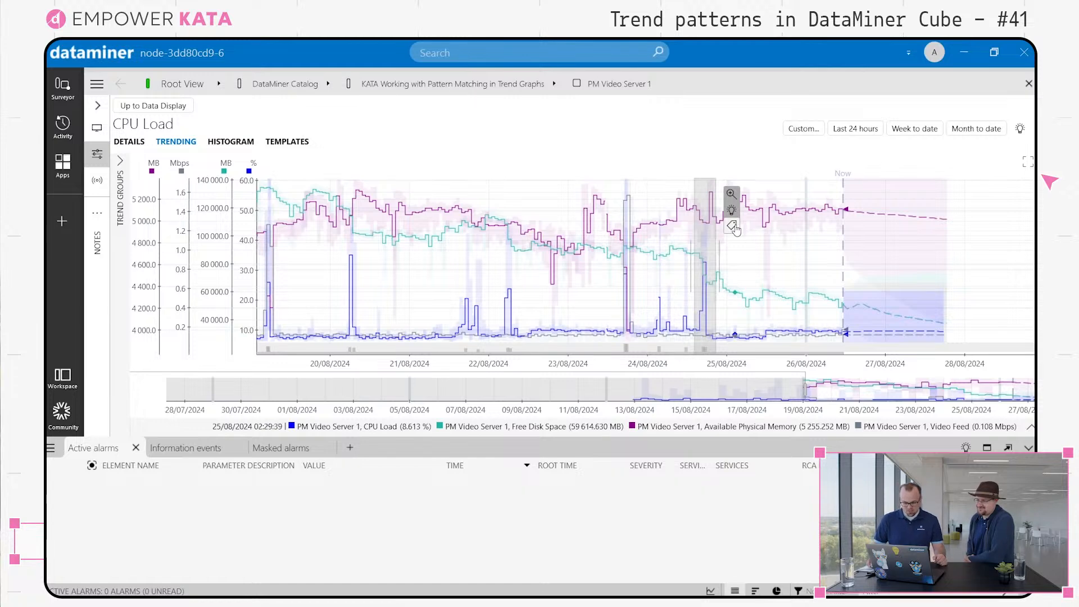
Step: Start a detailed pattern for the selected section, with the name Backup and the description Daily Backup
{"action": "left_click", "coordinate": [733, 226]}
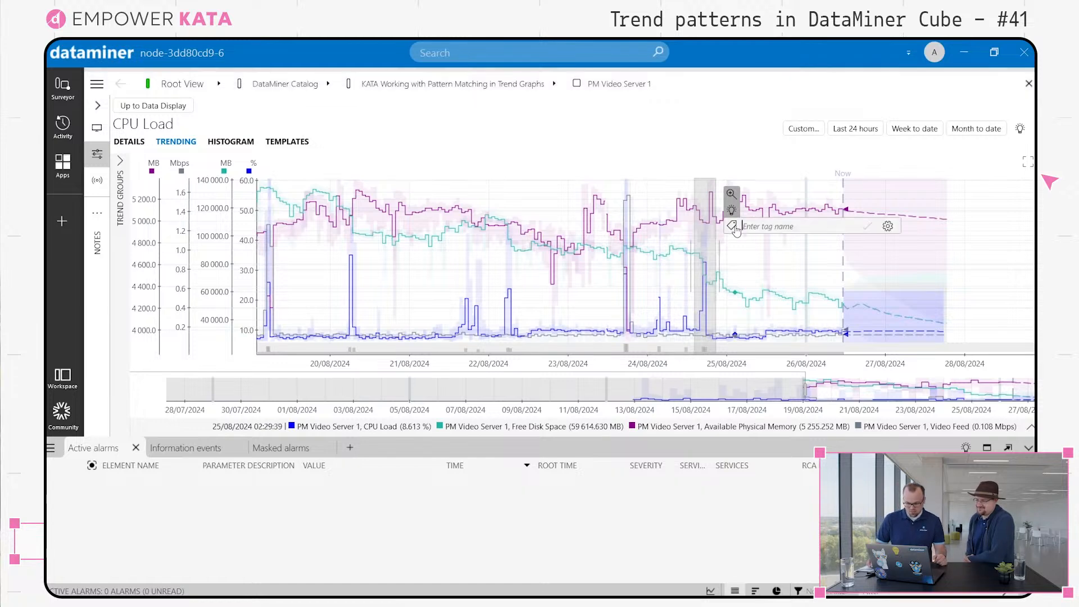
{"action": "left_click", "coordinate": [888, 226]}
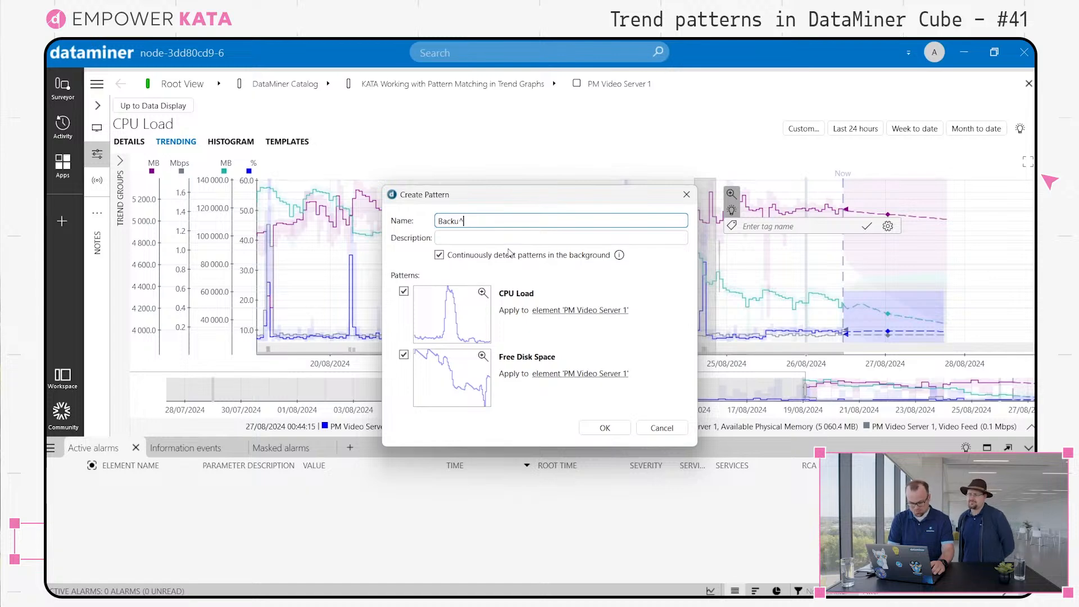
{"action": "left_click", "coordinate": [532, 238]}
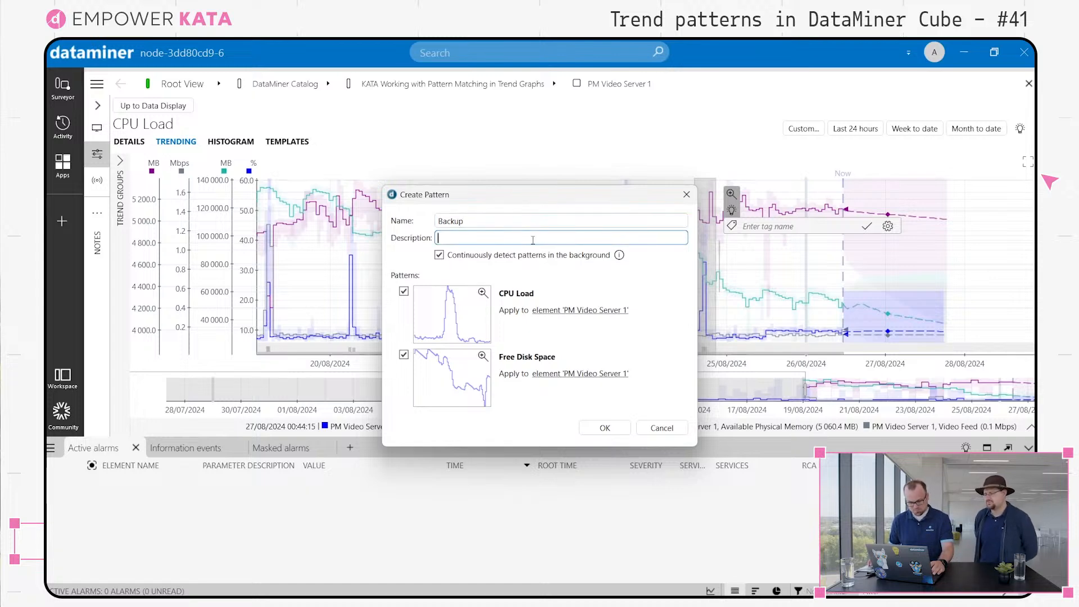
{"action": "type", "text": "Dail"}
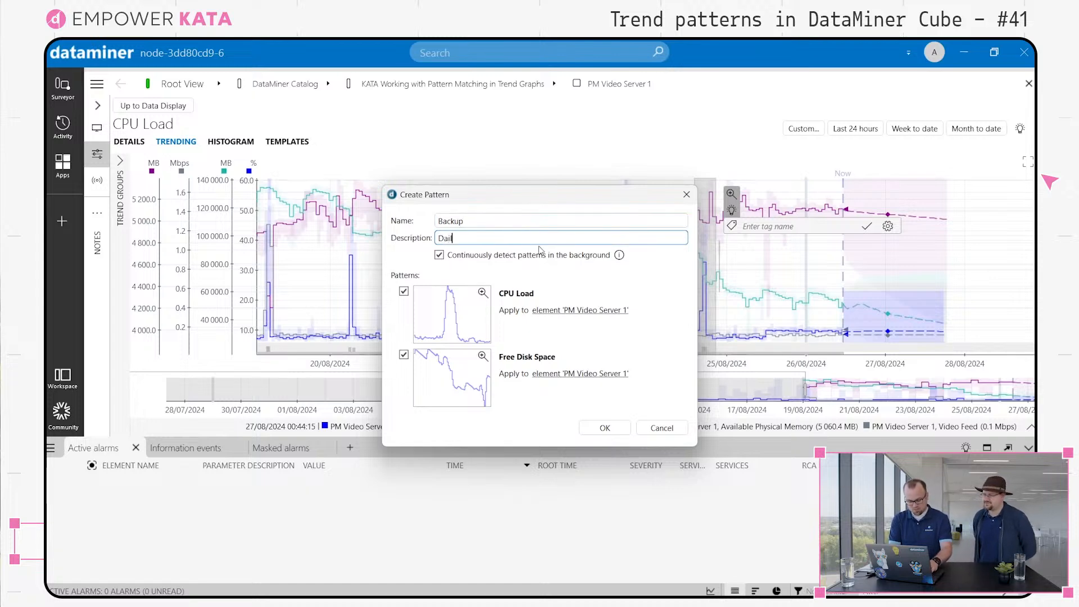
{"action": "type", "text": "y Backup"}
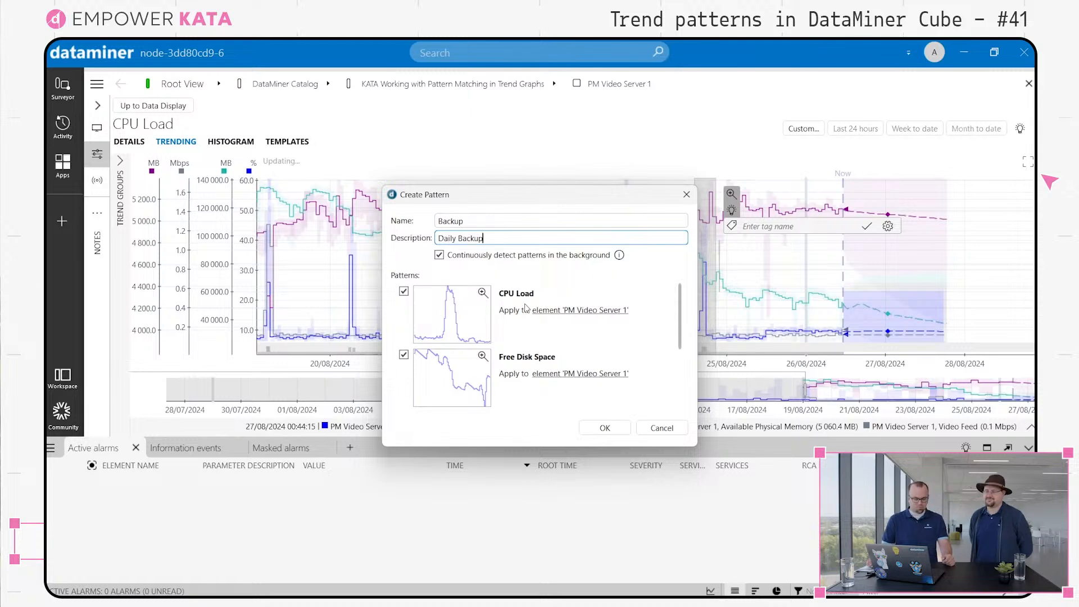
Step: Exclude Available Physical Memory and Video Feed from the Backup pattern, leaving CPU Load and Free Disk Space included
{"action": "scroll", "coordinate": [521, 347], "scroll_direction": "down", "scroll_amount": 3}
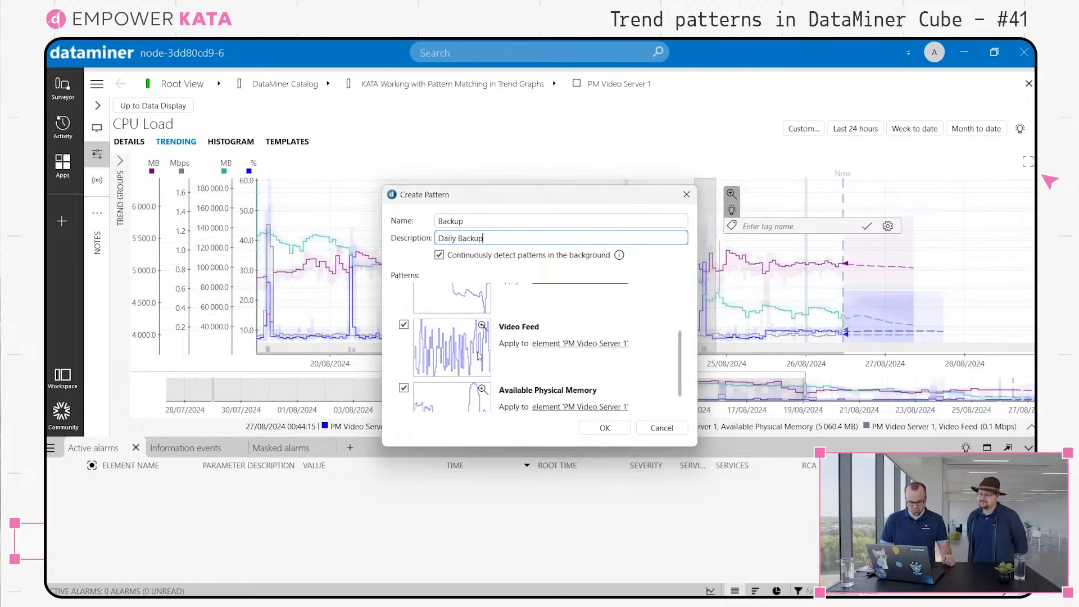
{"action": "scroll", "coordinate": [468, 344], "scroll_direction": "down", "scroll_amount": 1}
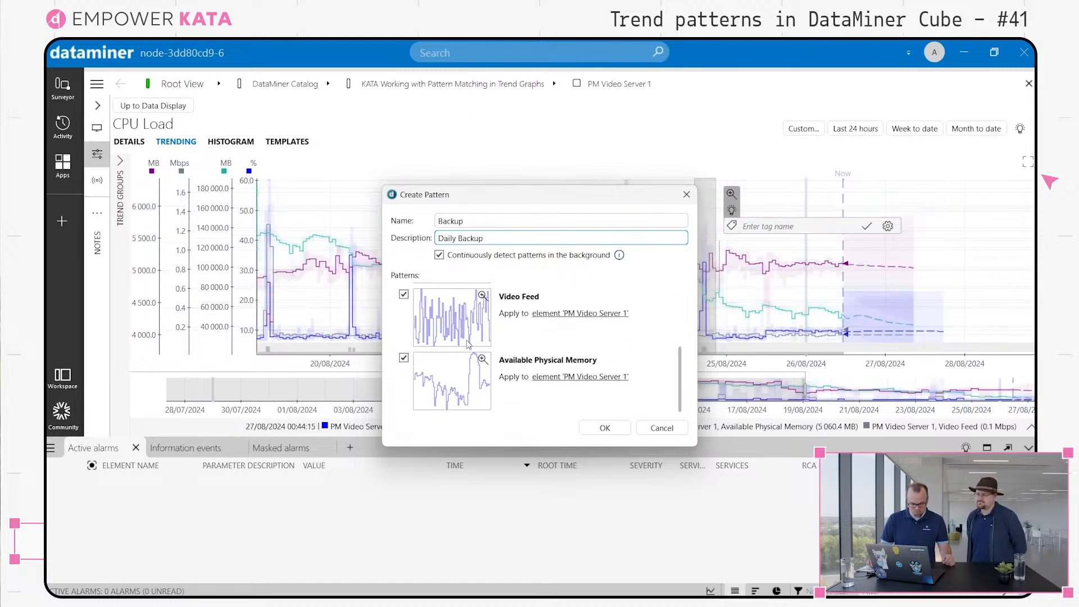
{"action": "left_click", "coordinate": [403, 358]}
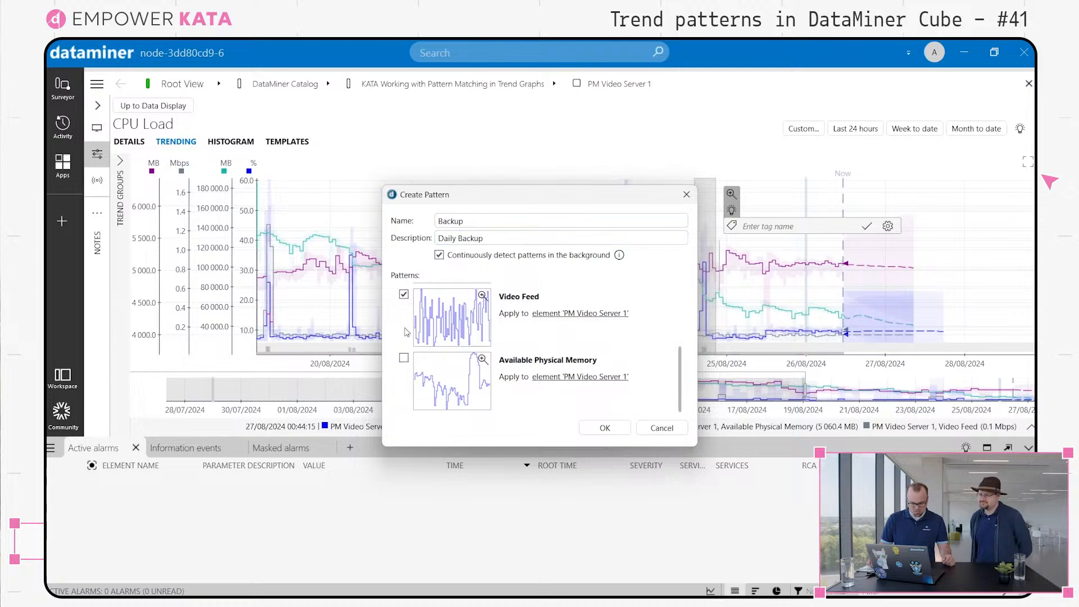
{"action": "scroll", "coordinate": [490, 349], "scroll_direction": "up", "scroll_amount": 2}
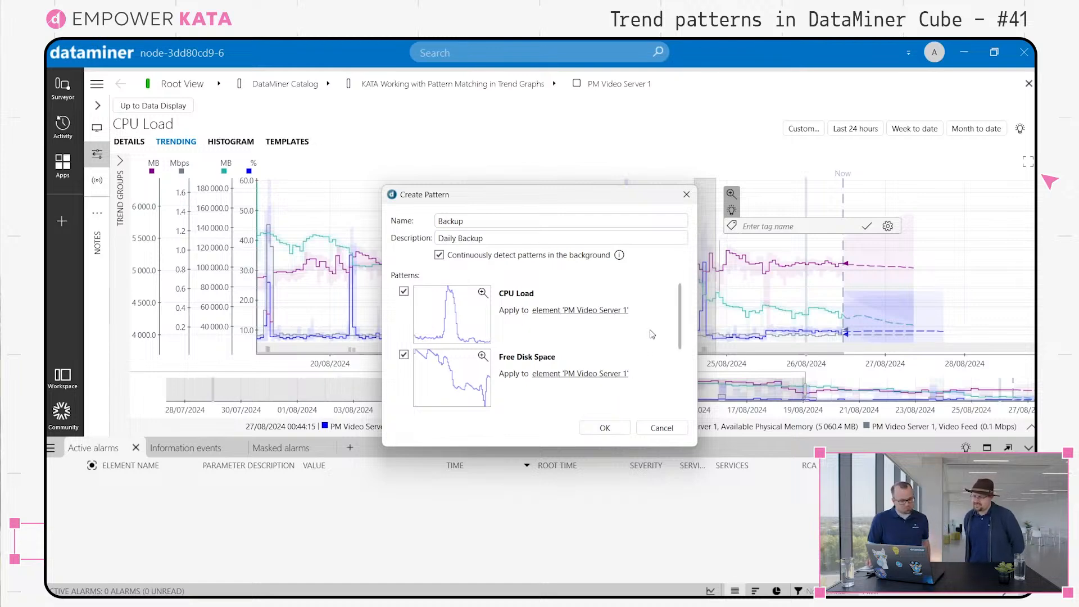
{"action": "scroll", "coordinate": [652, 334], "scroll_direction": "down", "scroll_amount": 2}
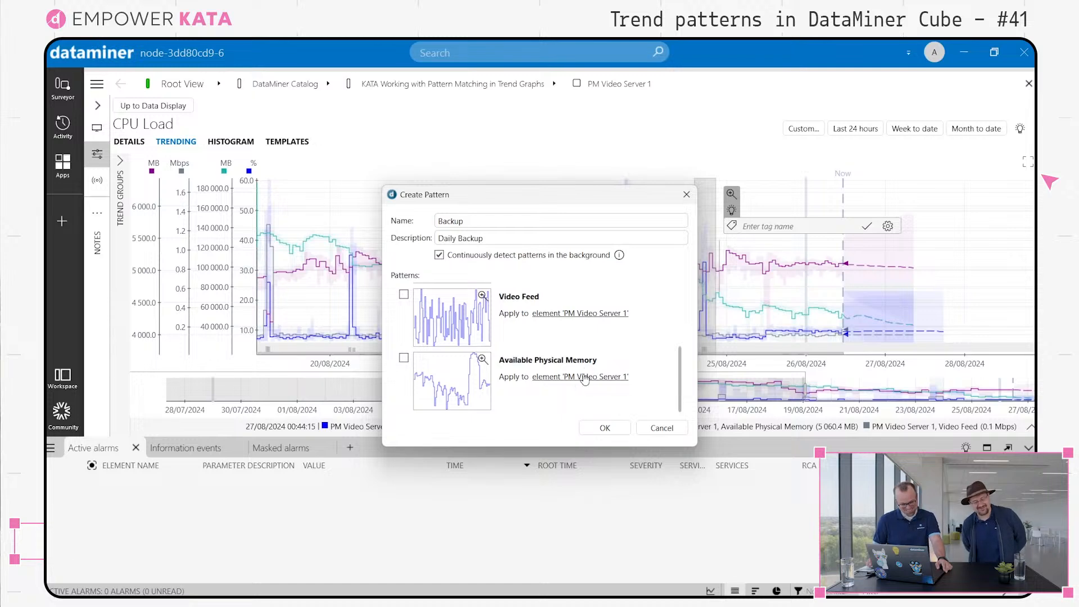
{"action": "scroll", "coordinate": [586, 369], "scroll_direction": "up", "scroll_amount": 2}
{"action": "scroll", "coordinate": [586, 368], "scroll_direction": "up", "scroll_amount": 2}
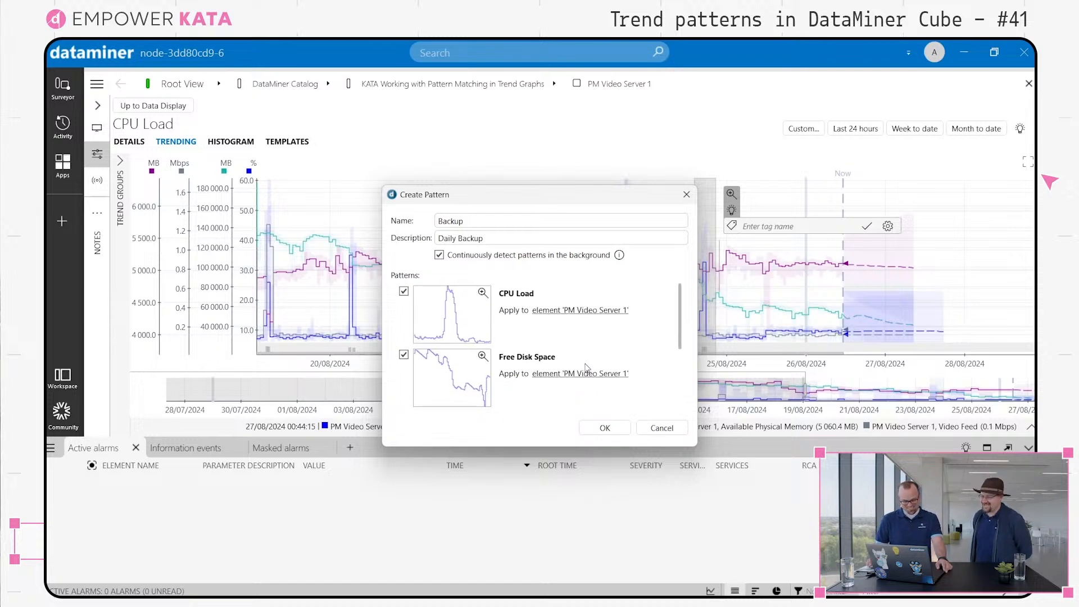
{"action": "scroll", "coordinate": [586, 367], "scroll_direction": "down", "scroll_amount": 1}
{"action": "scroll", "coordinate": [586, 367], "scroll_direction": "up", "scroll_amount": 1}
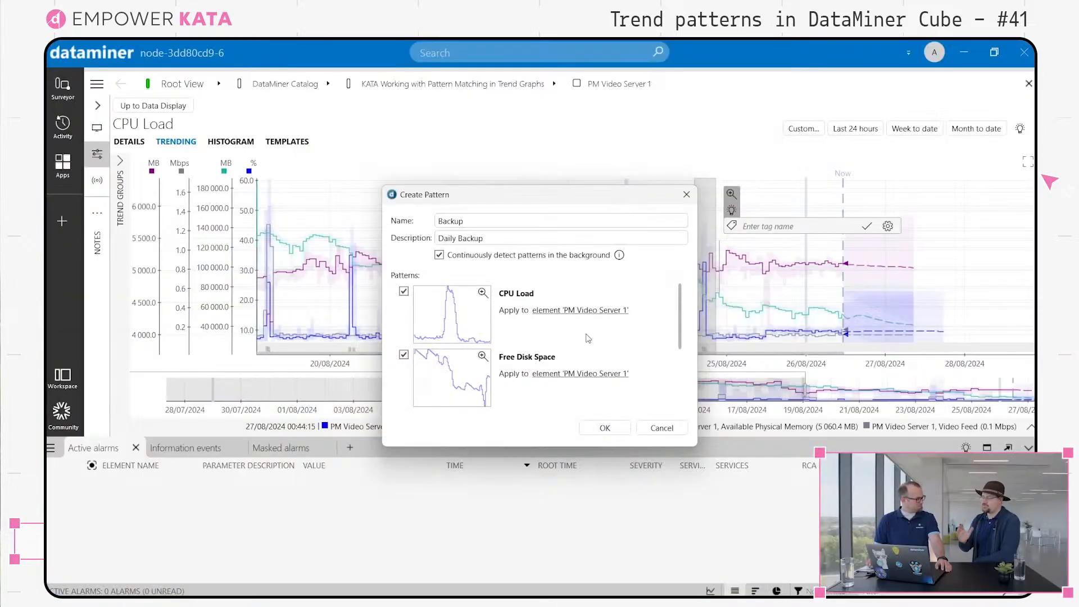
Step: Save the Backup pattern, and review its saved settings through the latest Backup tag without changing them
{"action": "left_click", "coordinate": [606, 428]}
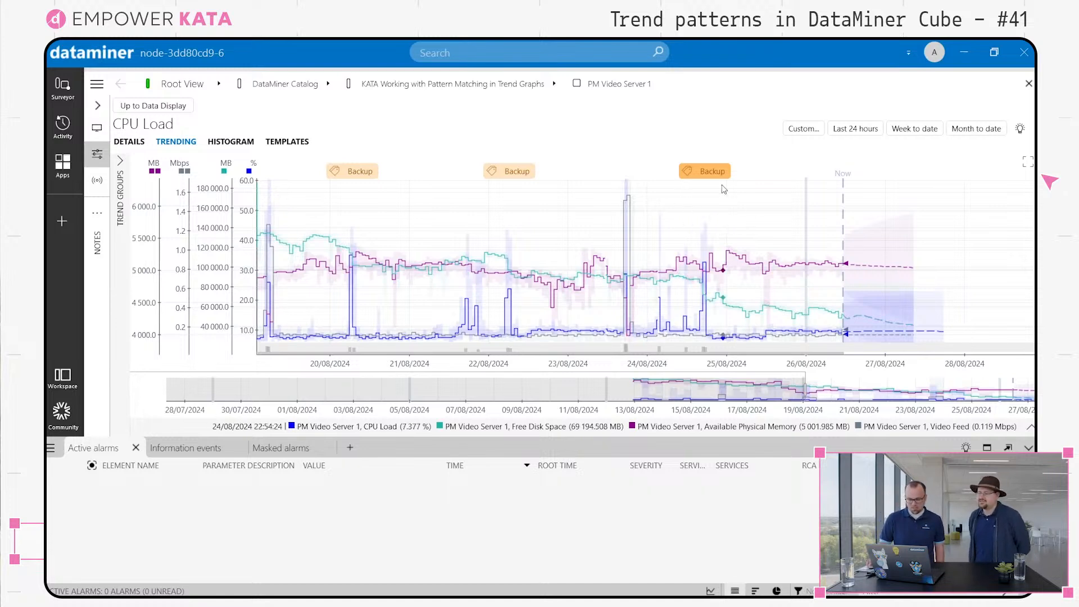
{"action": "mouse_move", "coordinate": [717, 179]}
{"action": "left_click", "coordinate": [732, 228]}
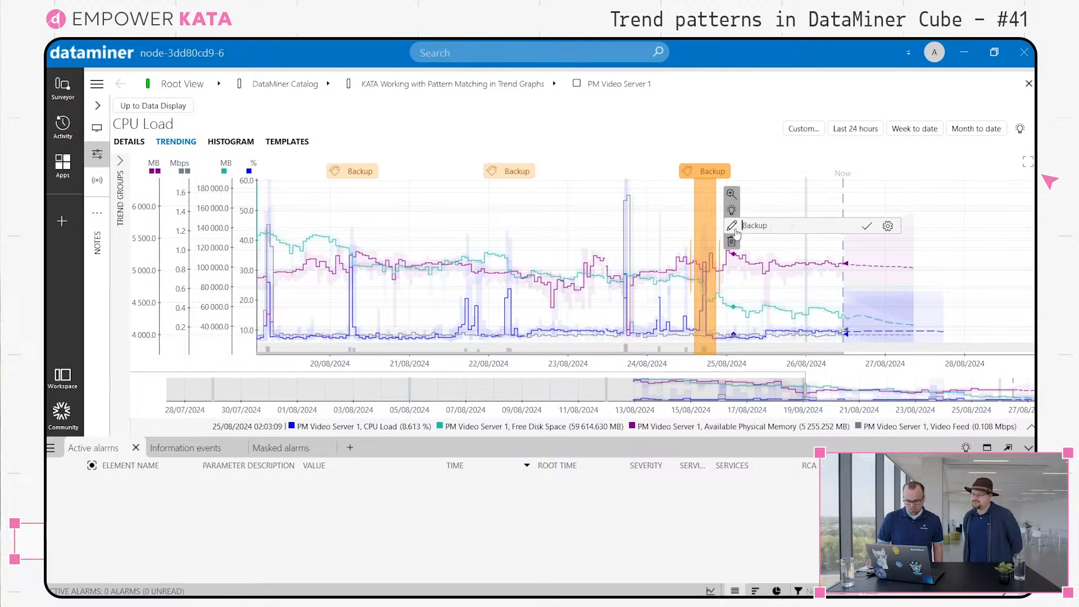
{"action": "left_click", "coordinate": [889, 227]}
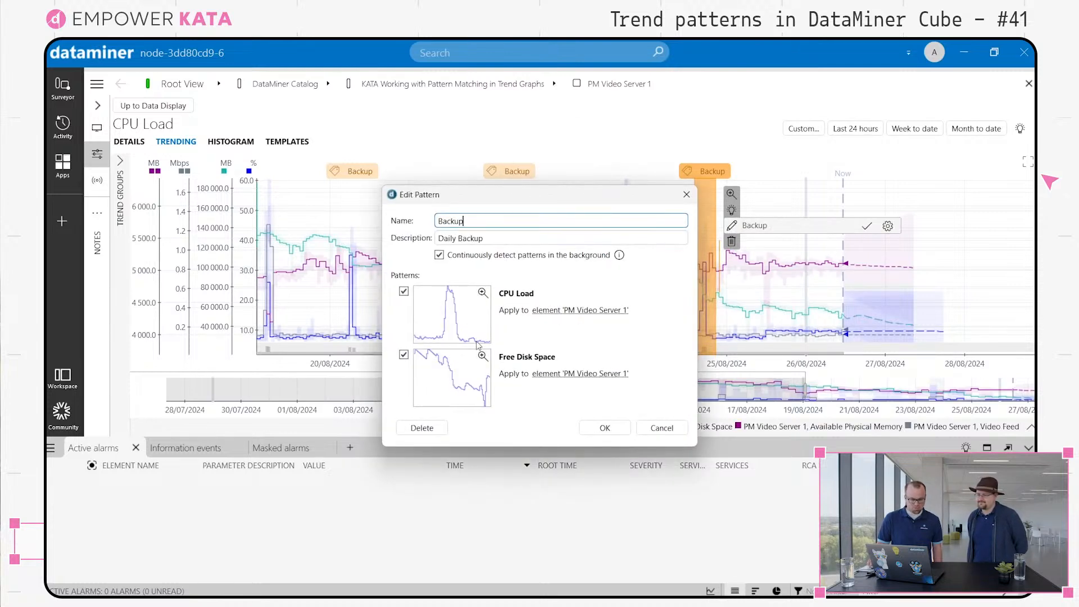
{"action": "left_click", "coordinate": [672, 430]}
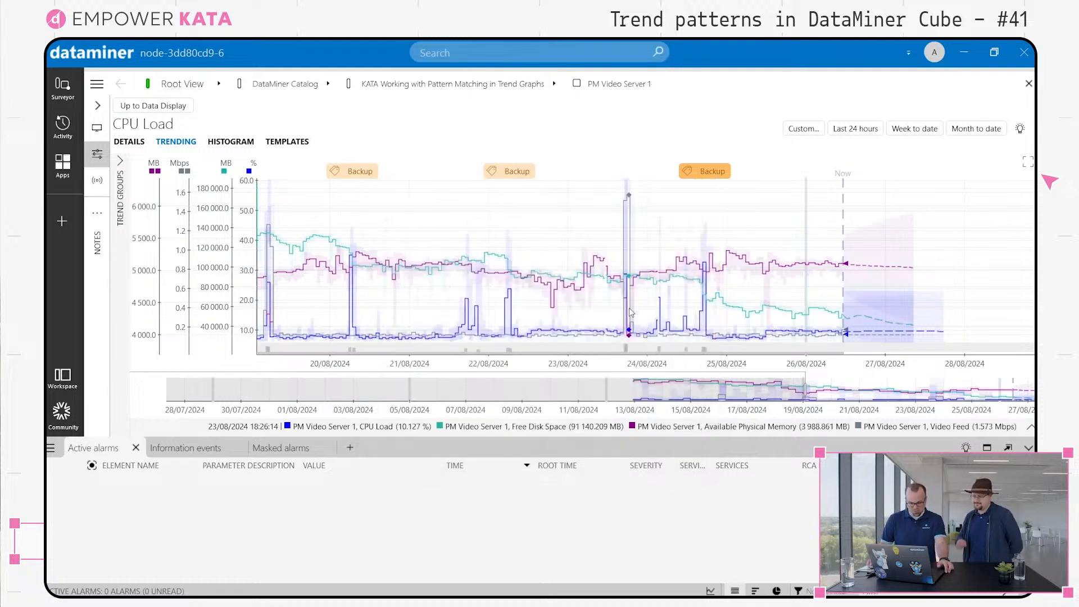
Step: Start a detailed pattern for the Video Feed spike of 23/08/2024, with the name Video Feed and the description broadcasting something
{"action": "scroll", "coordinate": [629, 313], "scroll_direction": "up", "scroll_amount": 3}
{"action": "scroll", "coordinate": [629, 312], "scroll_direction": "up", "scroll_amount": 2}
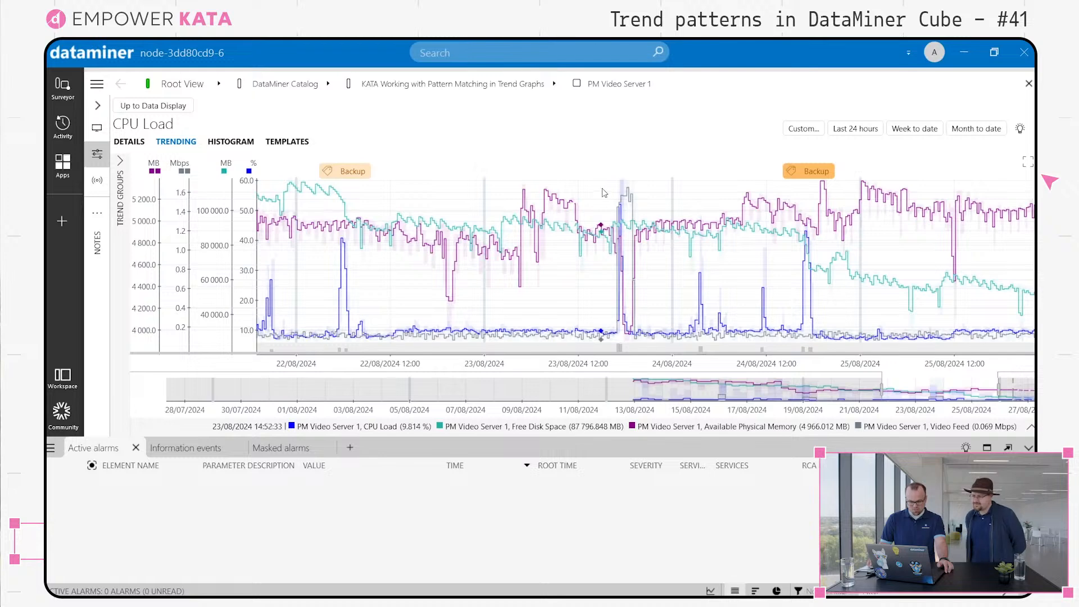
{"action": "left_click_drag", "start_coordinate": [604, 294], "coordinate": [650, 297]}
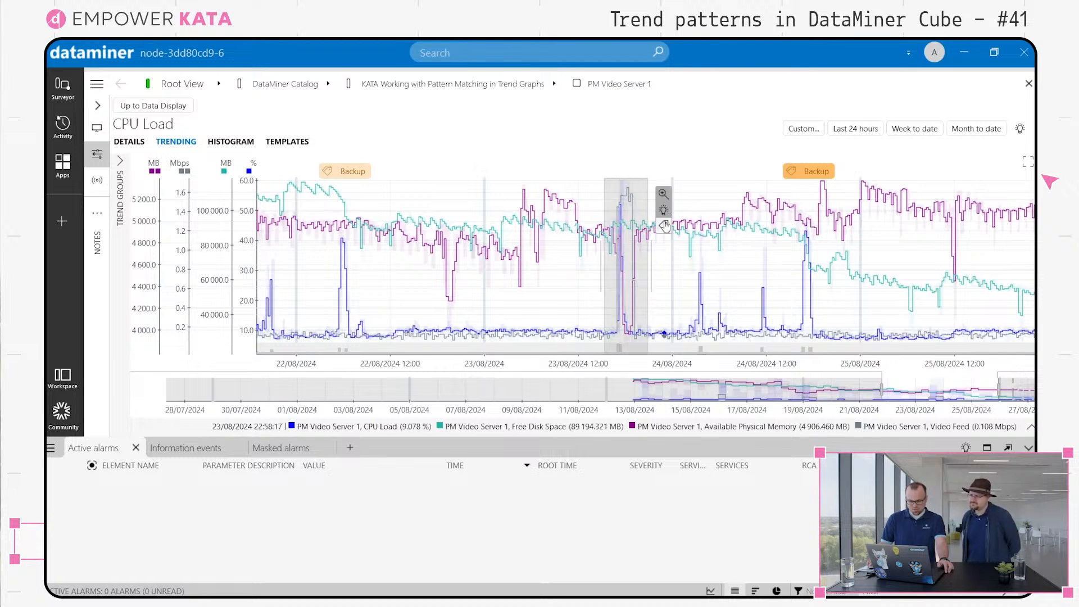
{"action": "left_click", "coordinate": [663, 225]}
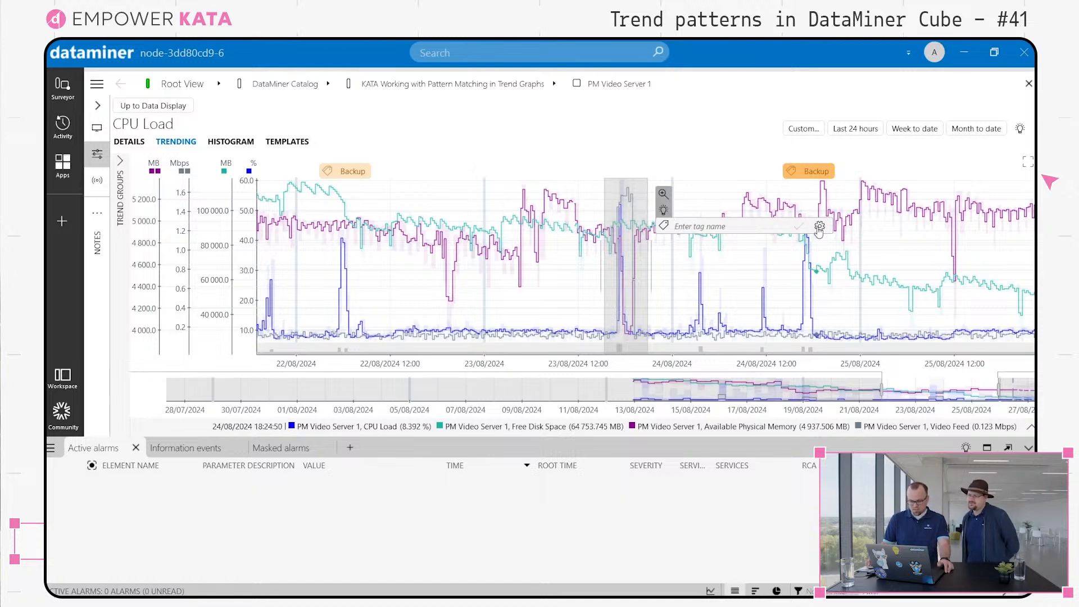
{"action": "left_click", "coordinate": [664, 211]}
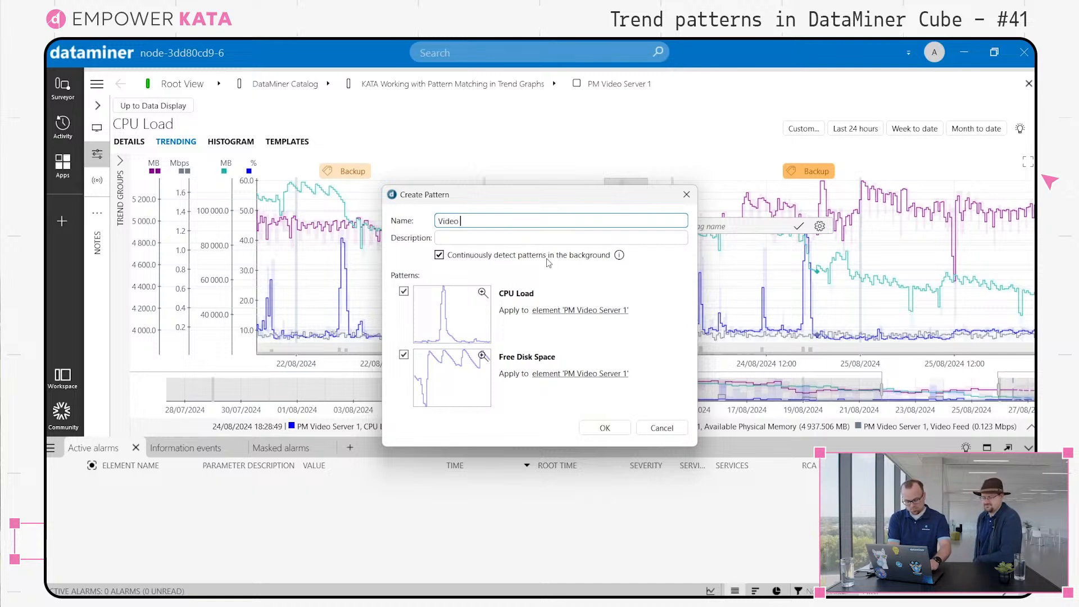
{"action": "left_click", "coordinate": [539, 238]}
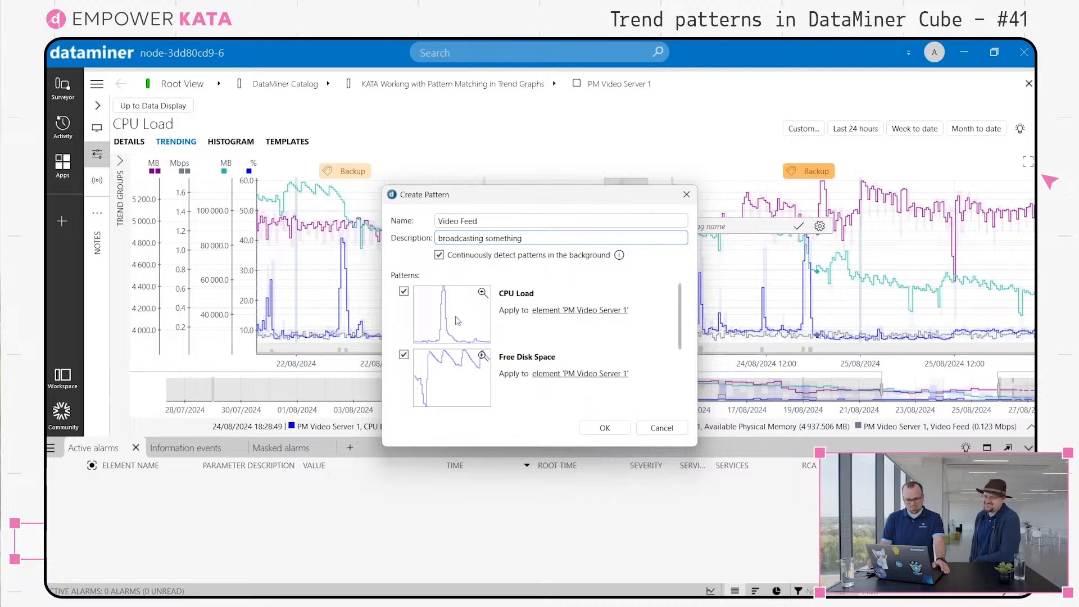
Step: Exclude Free Disk Space from the Video Feed pattern, keep CPU Load, Video Feed and Available Physical Memory included, and save it
{"action": "left_click", "coordinate": [403, 355]}
{"action": "scroll", "coordinate": [471, 331], "scroll_direction": "down", "scroll_amount": 1}
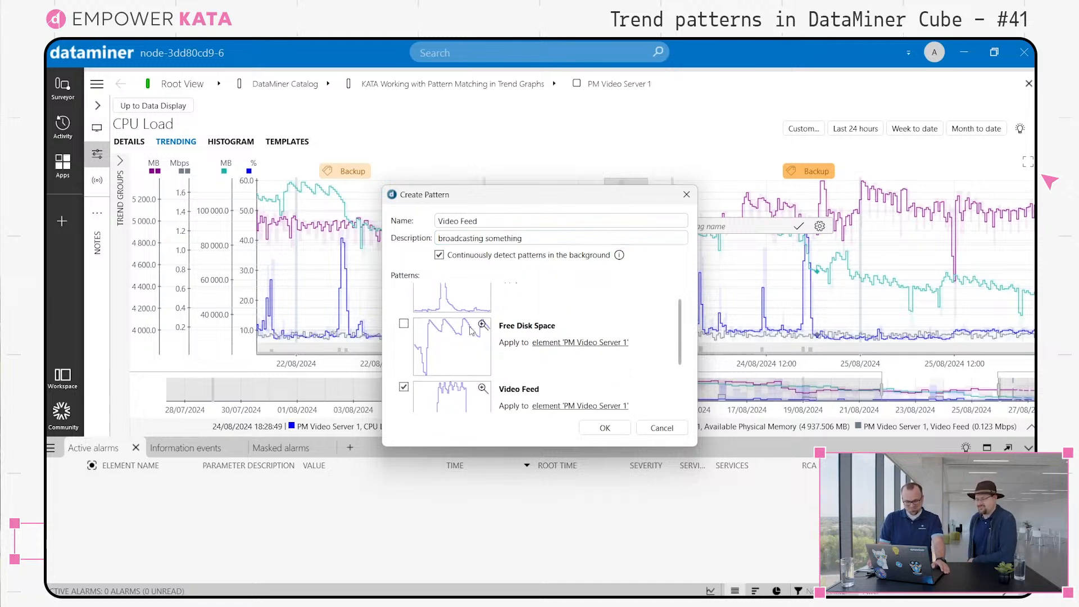
{"action": "scroll", "coordinate": [471, 331], "scroll_direction": "up", "scroll_amount": 1}
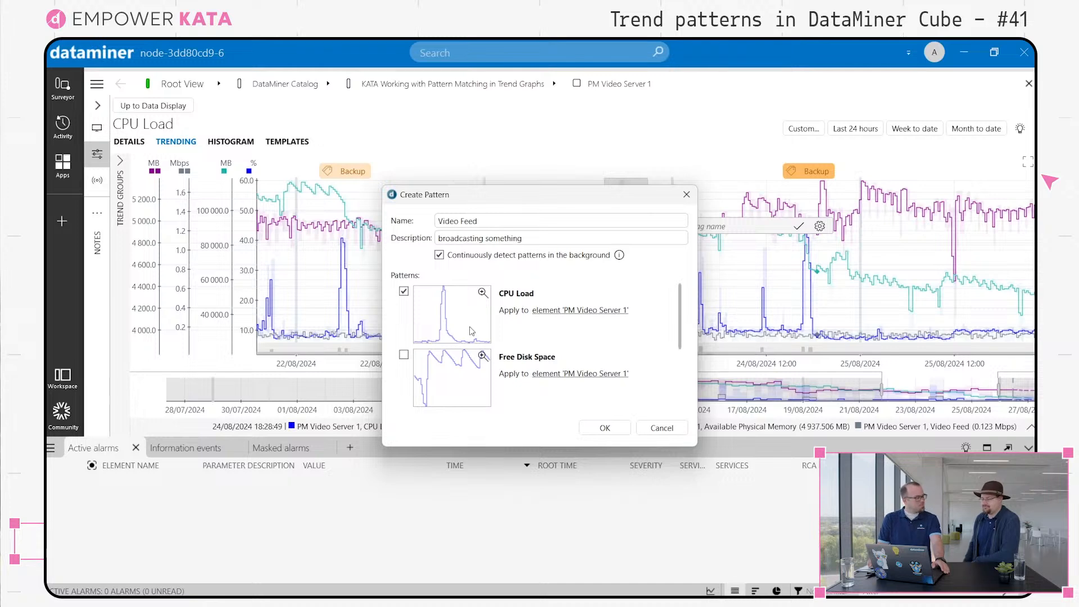
{"action": "scroll", "coordinate": [521, 326], "scroll_direction": "down", "scroll_amount": 2}
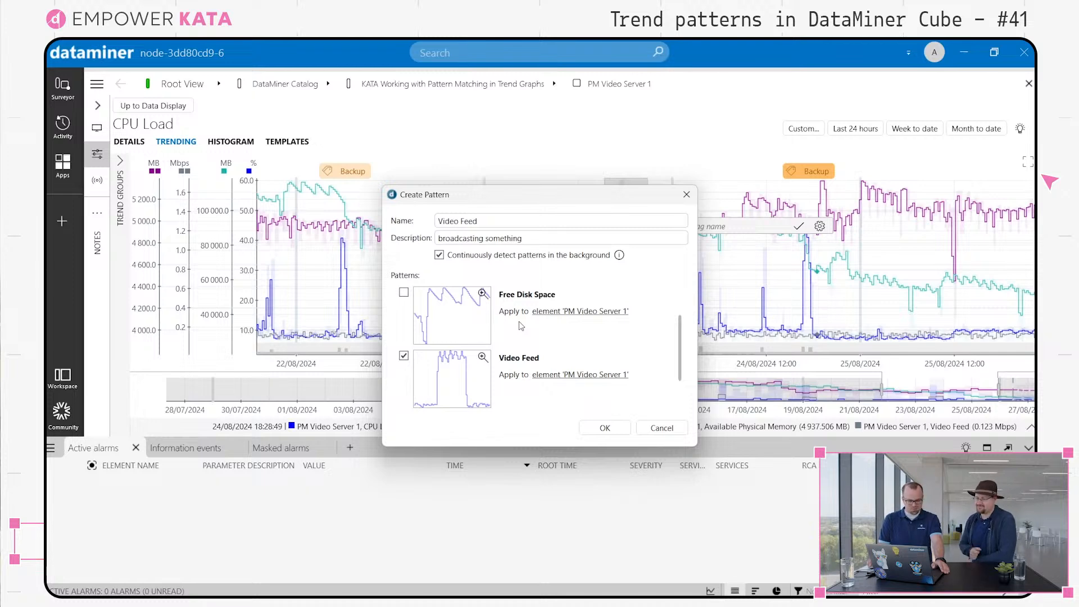
{"action": "scroll", "coordinate": [521, 326], "scroll_direction": "down", "scroll_amount": 1}
{"action": "mouse_move", "coordinate": [483, 326]}
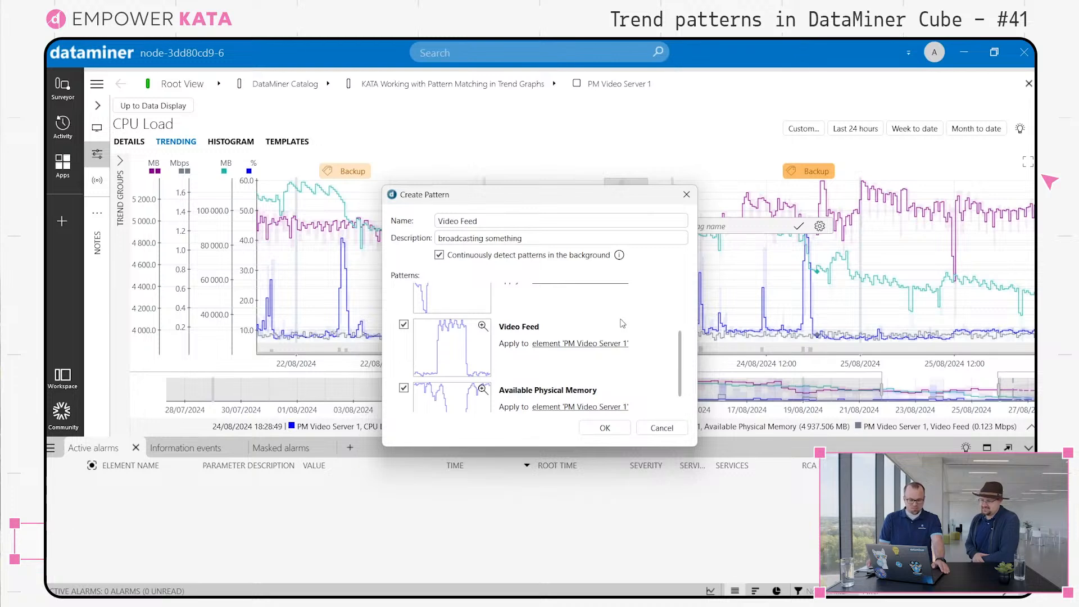
{"action": "scroll", "coordinate": [622, 323], "scroll_direction": "down", "scroll_amount": 1}
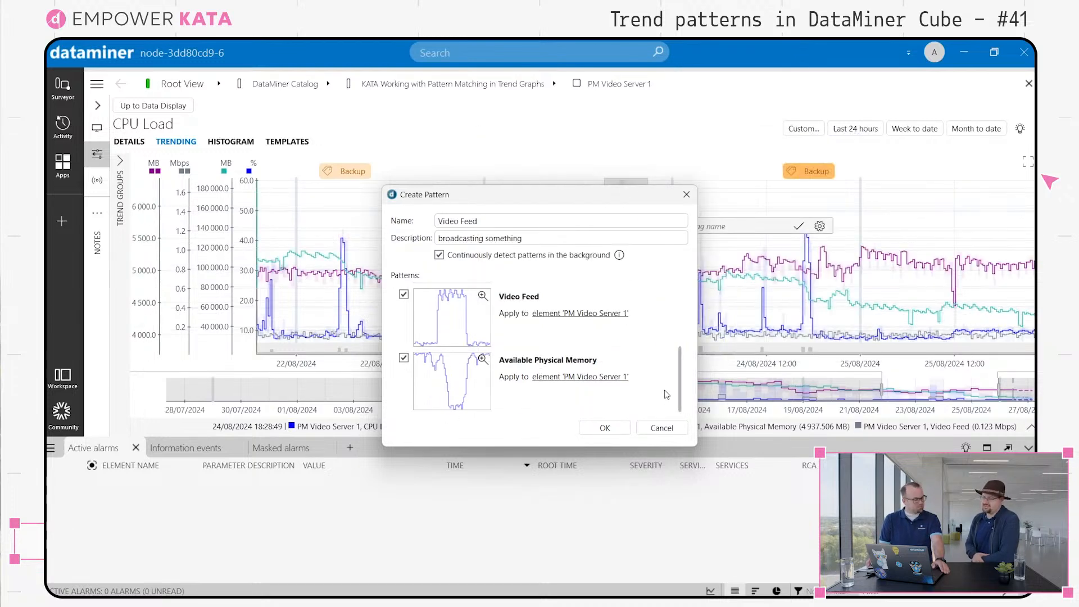
{"action": "scroll", "coordinate": [667, 394], "scroll_direction": "up", "scroll_amount": 1}
{"action": "scroll", "coordinate": [666, 395], "scroll_direction": "down", "scroll_amount": 1}
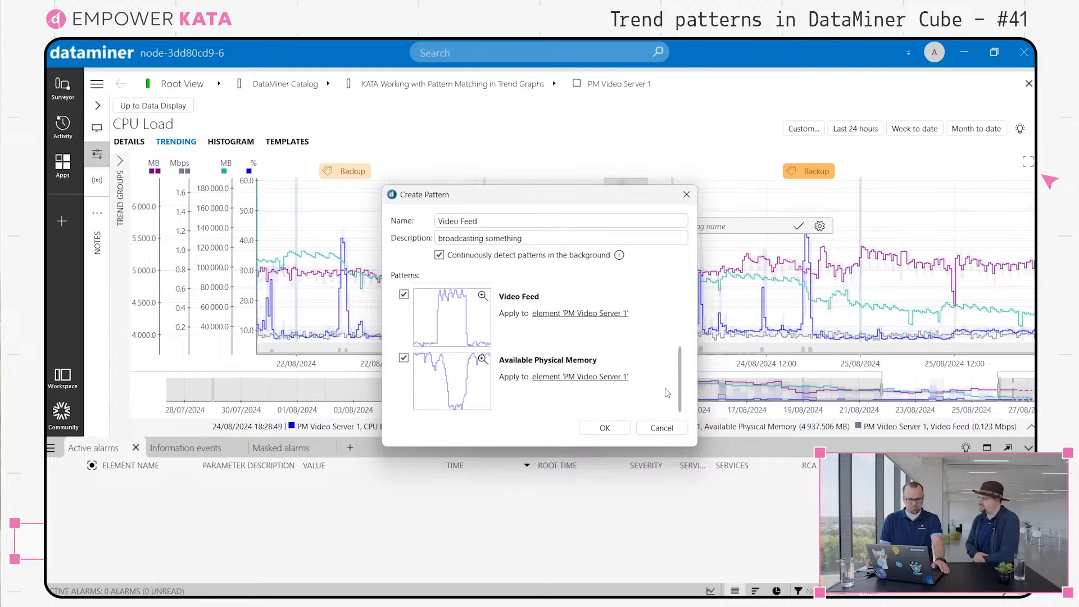
{"action": "scroll", "coordinate": [666, 393], "scroll_direction": "up", "scroll_amount": 3}
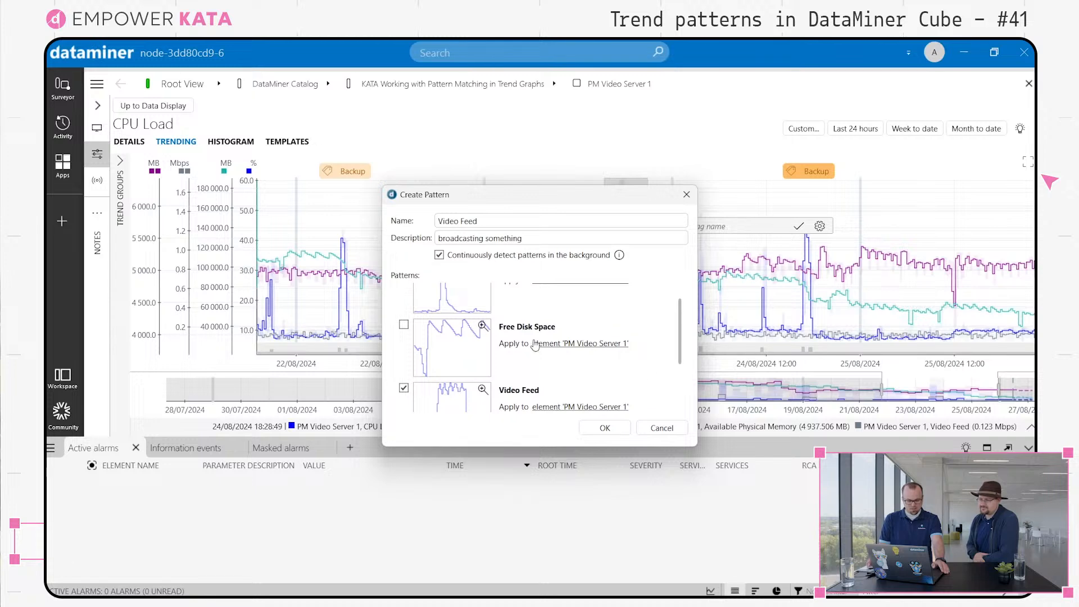
{"action": "mouse_move", "coordinate": [520, 335]}
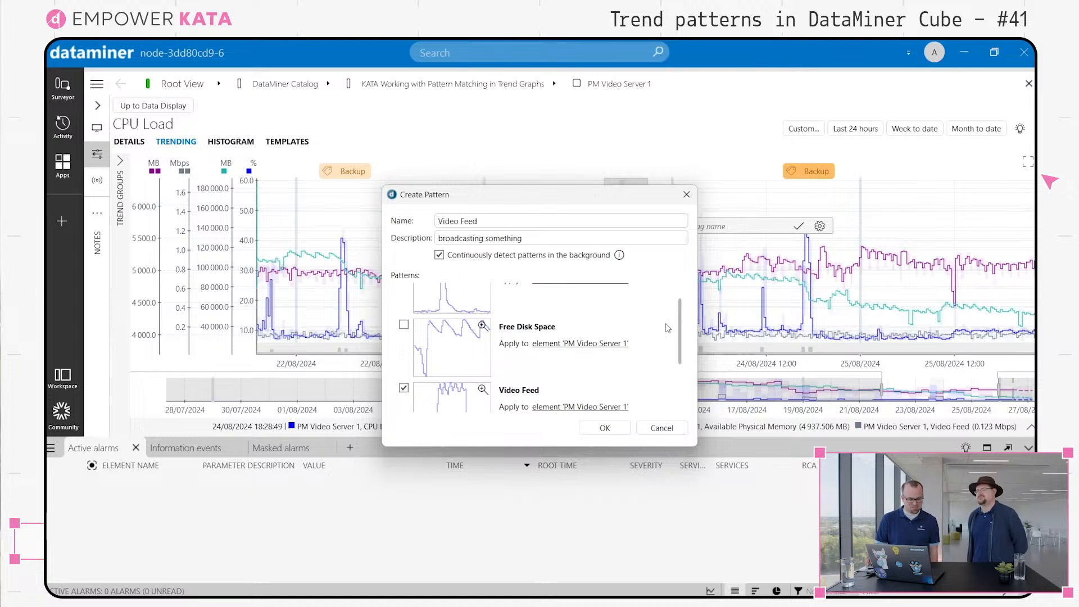
{"action": "left_click", "coordinate": [625, 429]}
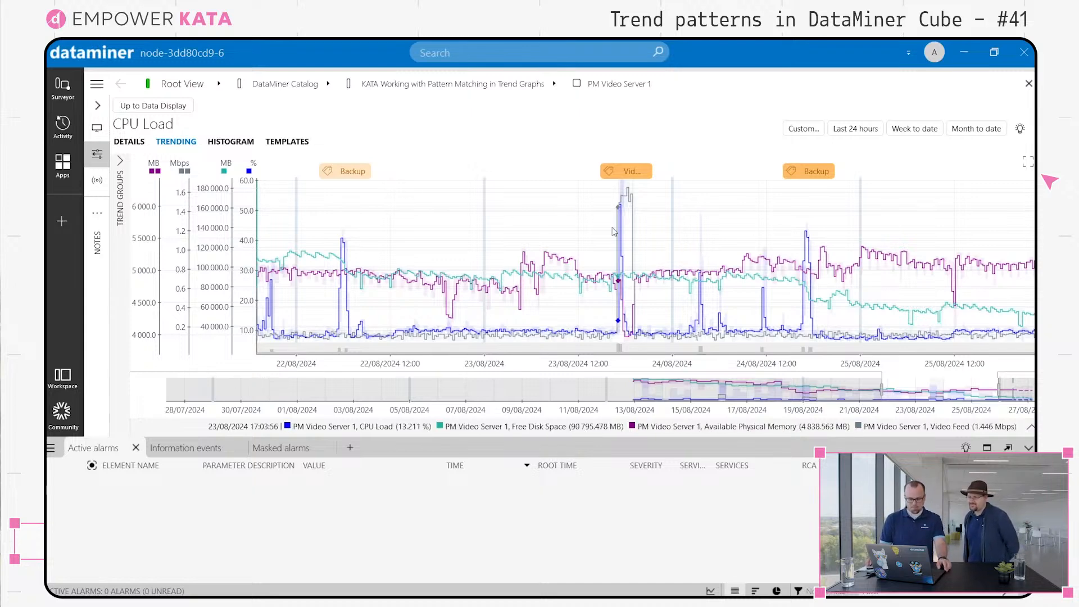
Step: Examine a wider time range of the trend graph for tagged occurrences of the Video Feed and Backup patterns
{"action": "scroll", "coordinate": [716, 221], "scroll_direction": "down", "scroll_amount": 1}
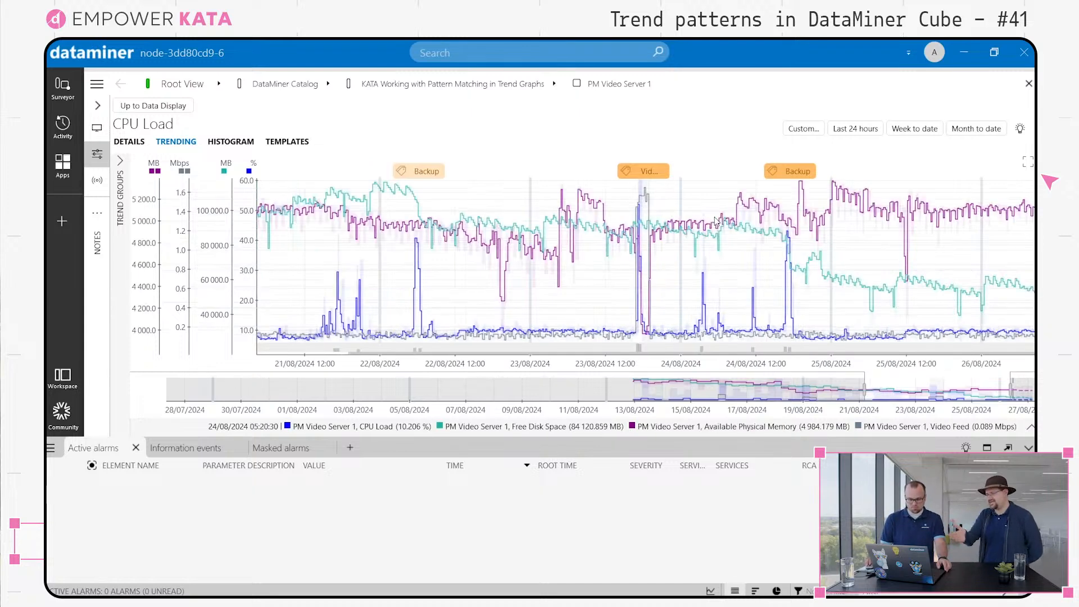
{"action": "scroll", "coordinate": [716, 221], "scroll_direction": "down", "scroll_amount": 1}
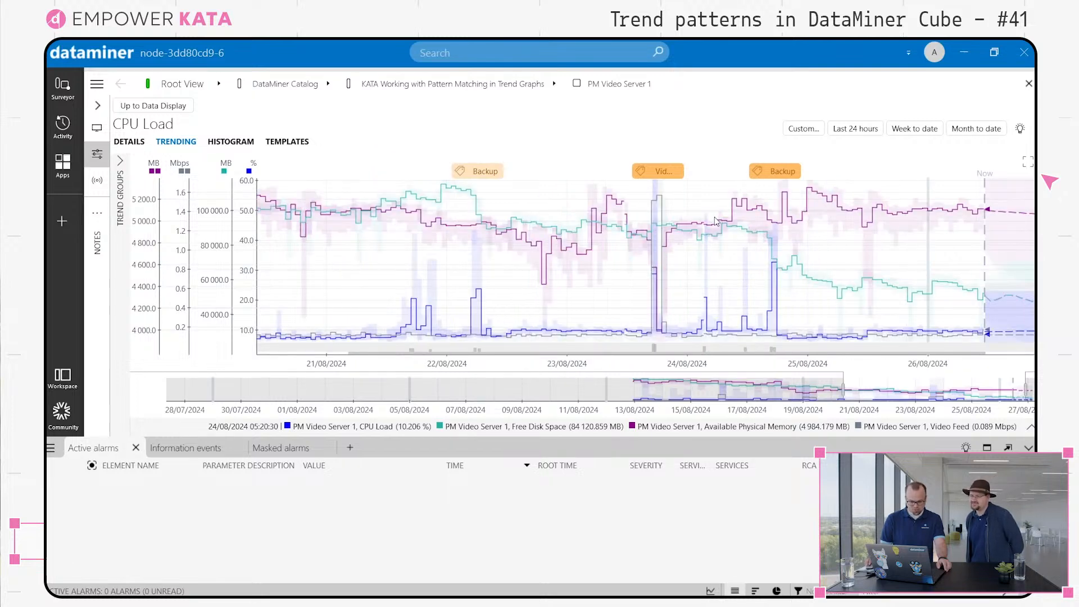
{"action": "scroll", "coordinate": [716, 221], "scroll_direction": "down", "scroll_amount": 1}
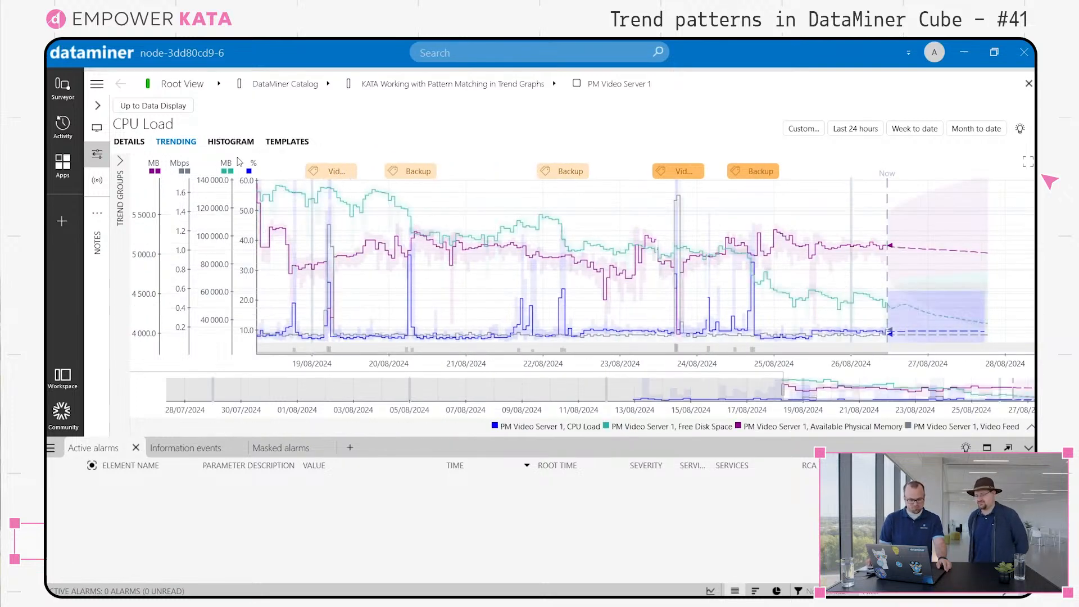
Step: Reopen the trend graph for CPU Load alone and show the week to date
{"action": "left_click", "coordinate": [187, 107]}
{"action": "left_click", "coordinate": [172, 127]}
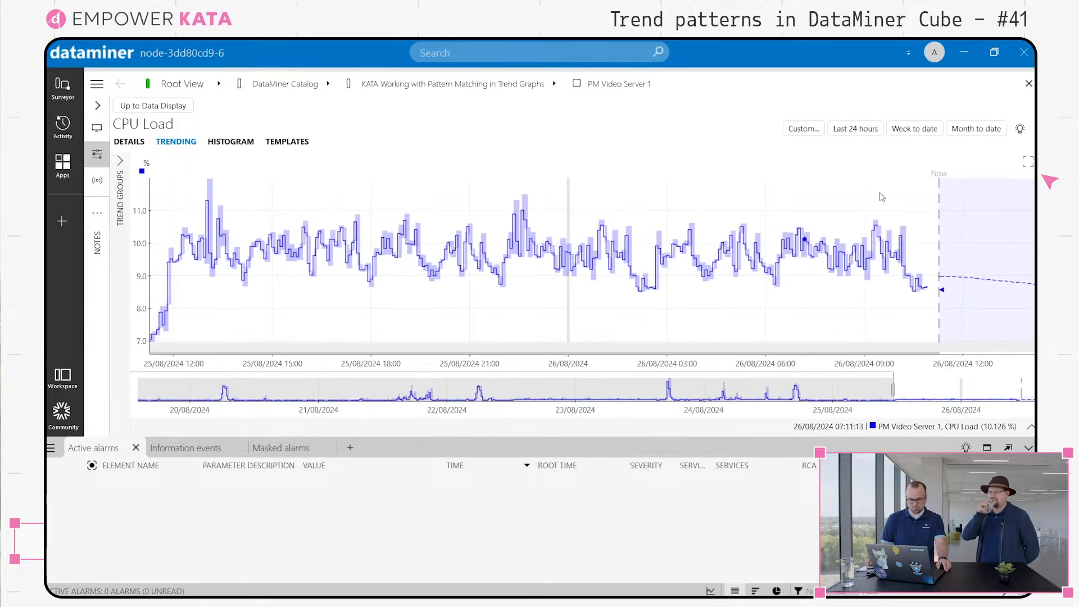
{"action": "left_click", "coordinate": [929, 133]}
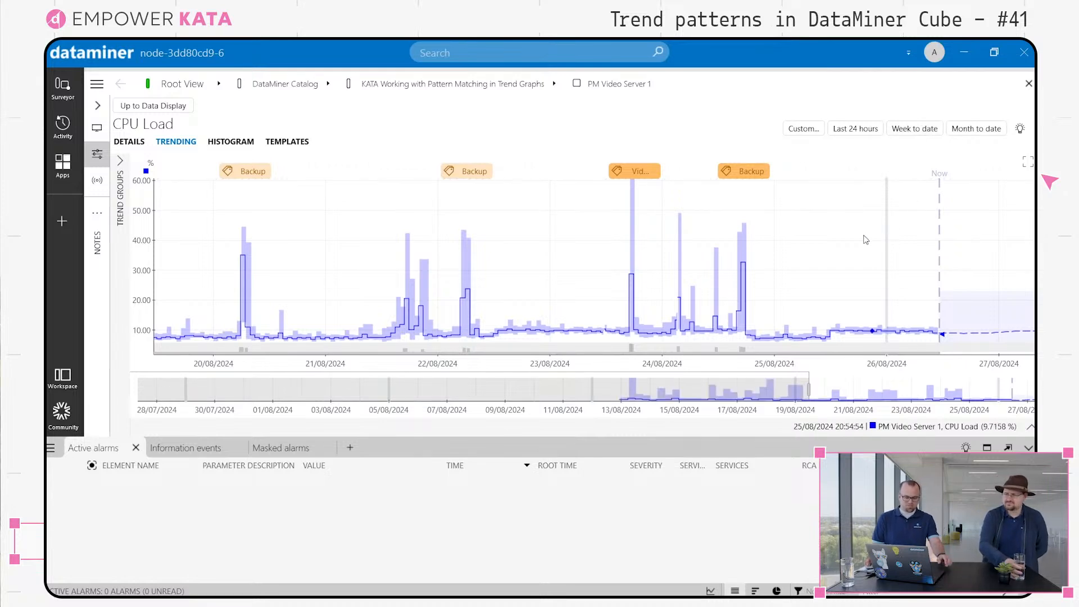
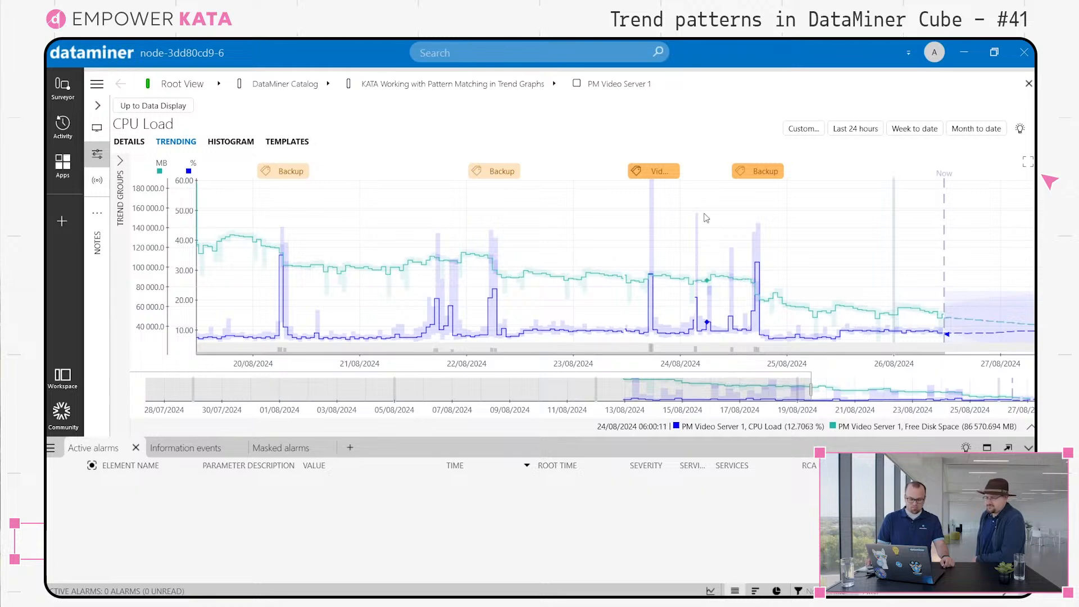
Step: Add the parameters linked to the Video Feed pattern to the graph through its tag, and highlight the tagged occurrence
{"action": "left_click", "coordinate": [652, 171]}
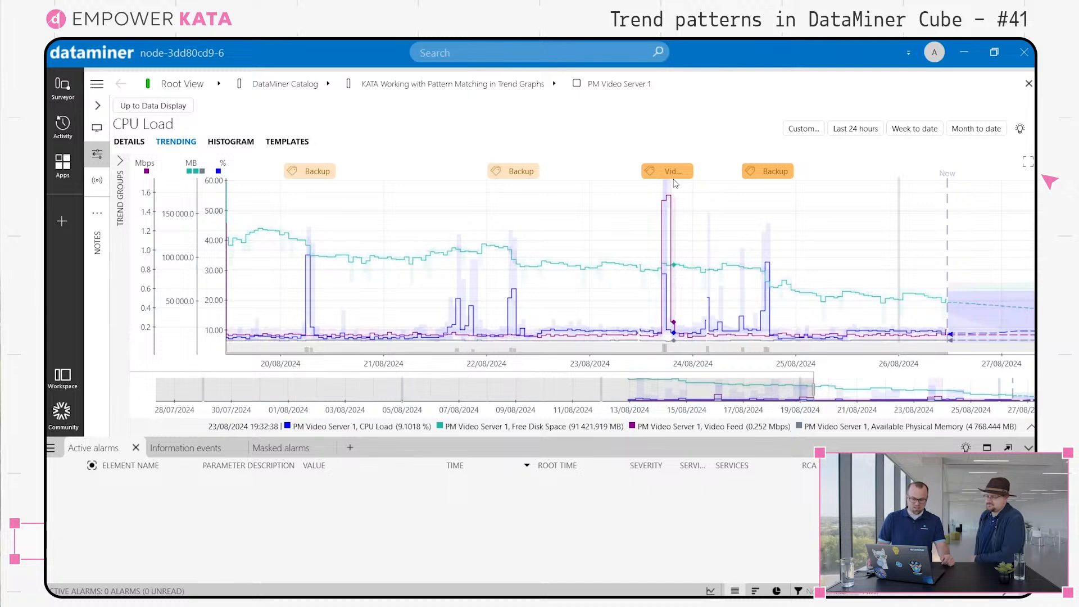
{"action": "mouse_move", "coordinate": [673, 177]}
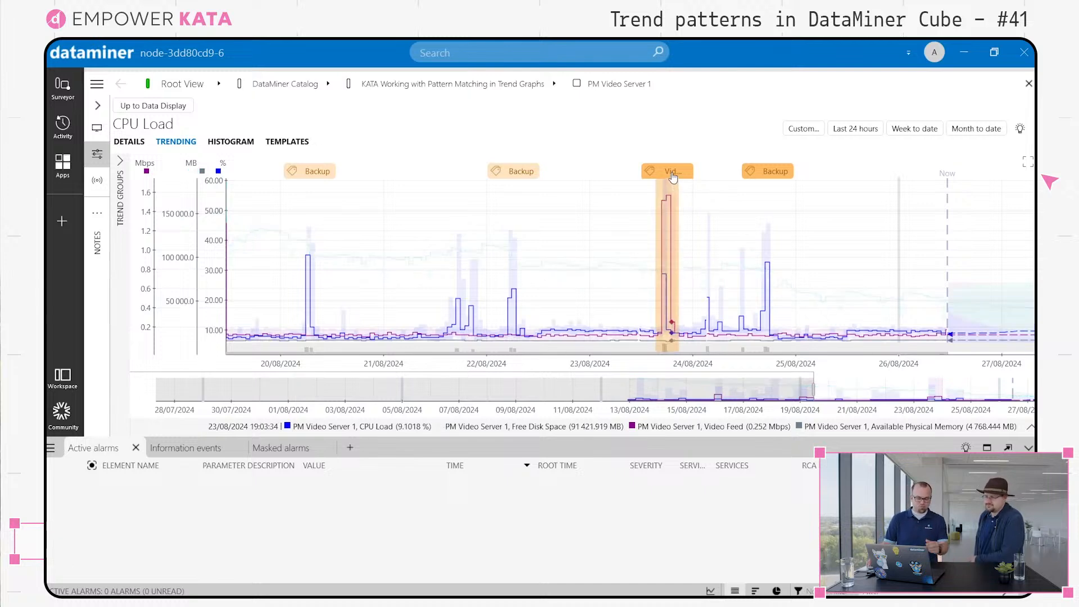
{"action": "mouse_move", "coordinate": [759, 176]}
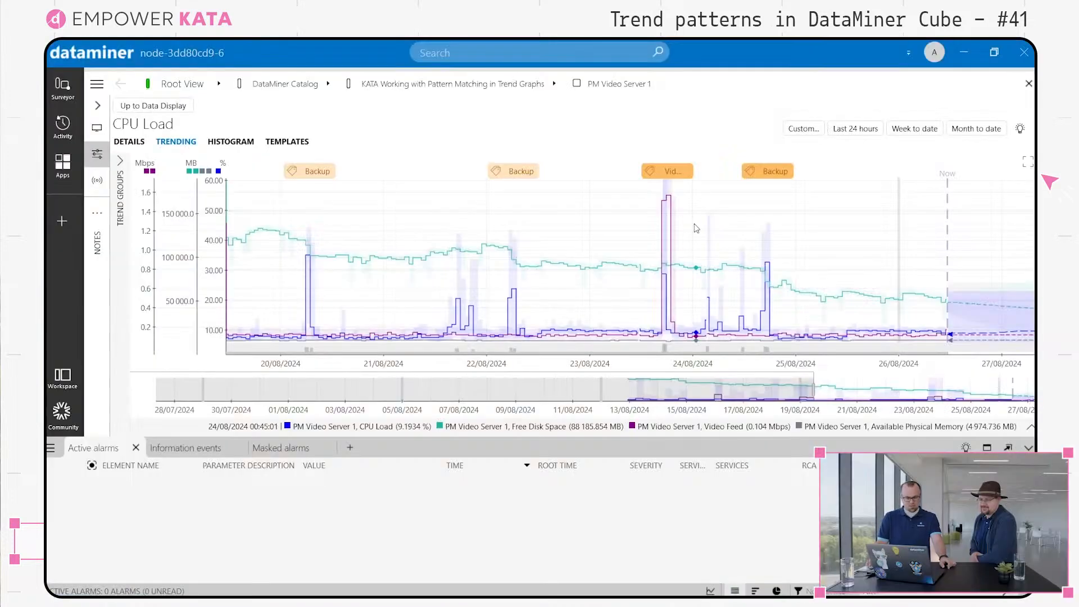
Step: Try to save the Video Feed pattern with its Video Feed and CPU Load parts applied to protocol 'PM Video Server'
{"action": "mouse_move", "coordinate": [679, 172]}
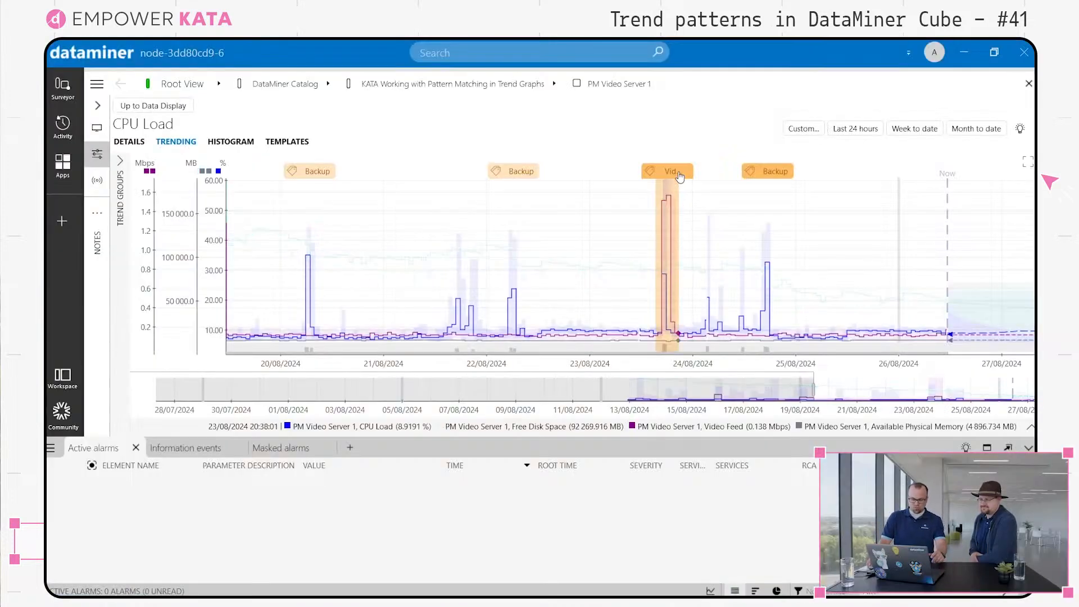
{"action": "left_click", "coordinate": [695, 225]}
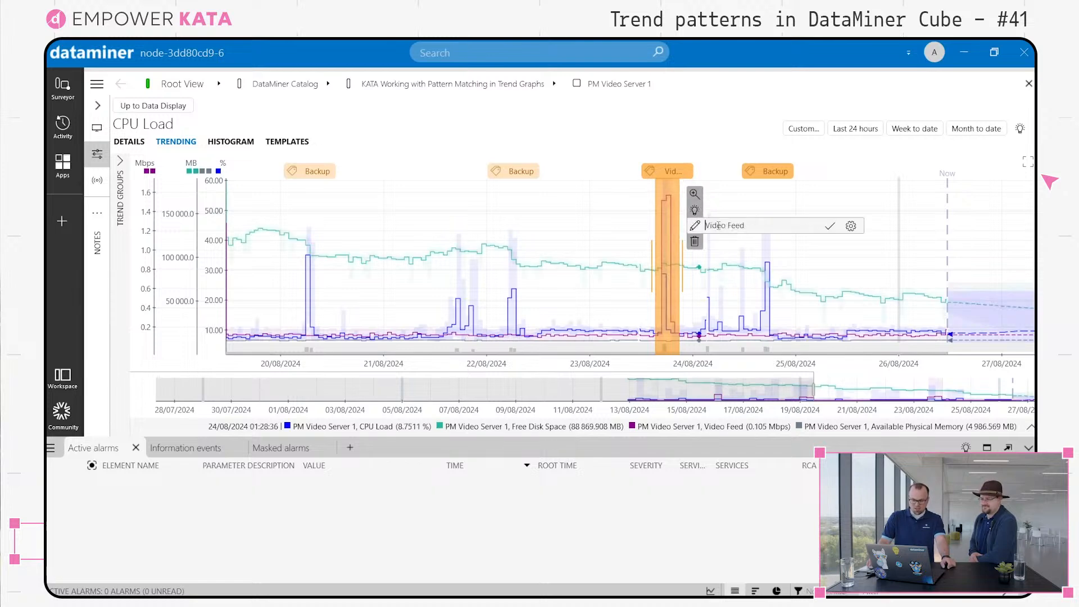
{"action": "left_click", "coordinate": [851, 226]}
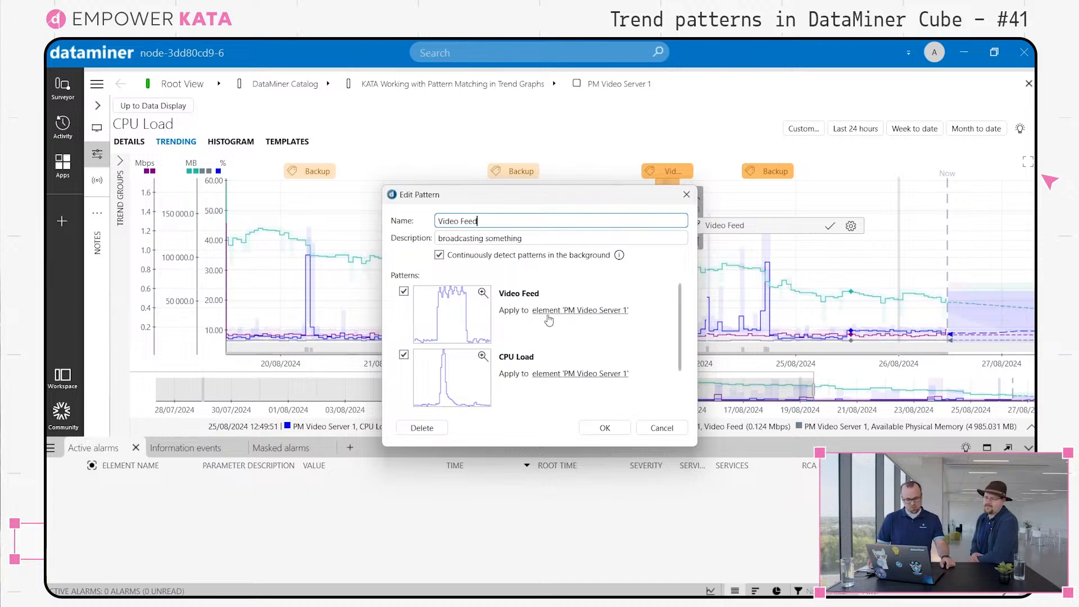
{"action": "left_click", "coordinate": [601, 309]}
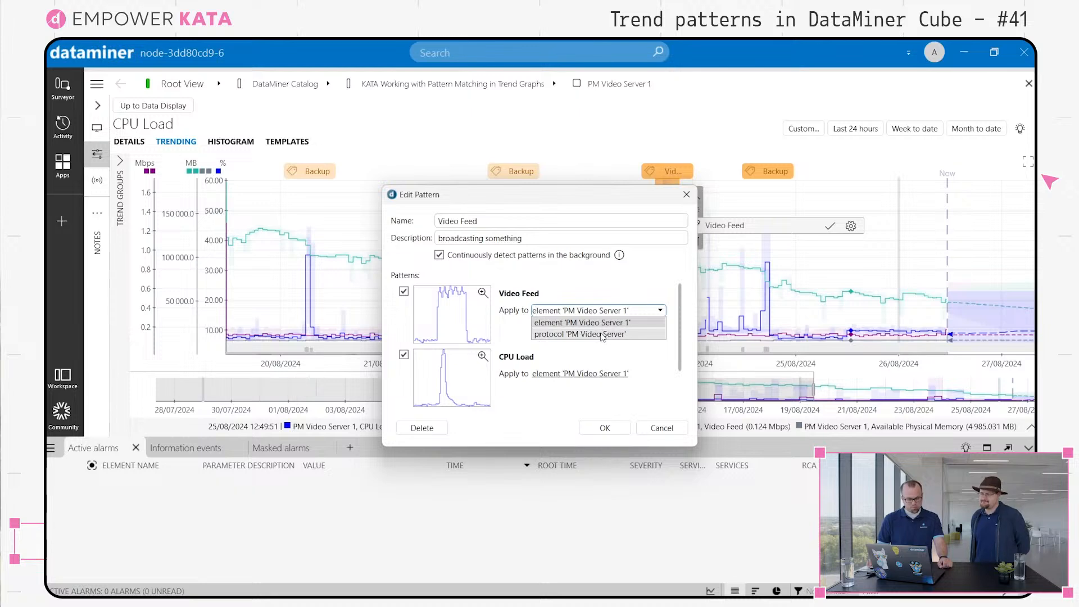
{"action": "left_click", "coordinate": [602, 335]}
{"action": "left_click", "coordinate": [598, 372]}
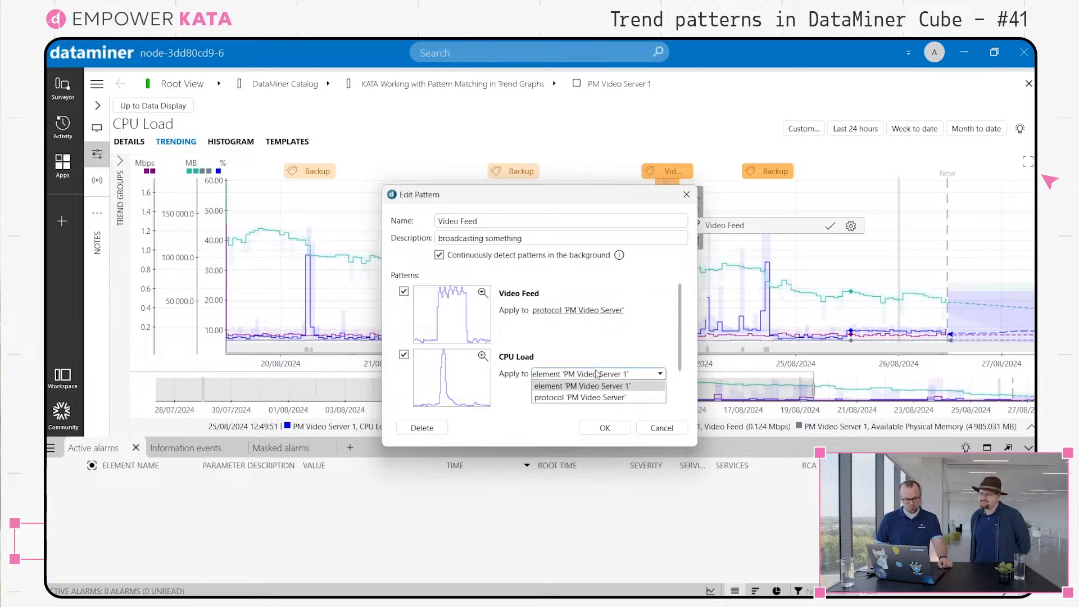
{"action": "left_click", "coordinate": [593, 399]}
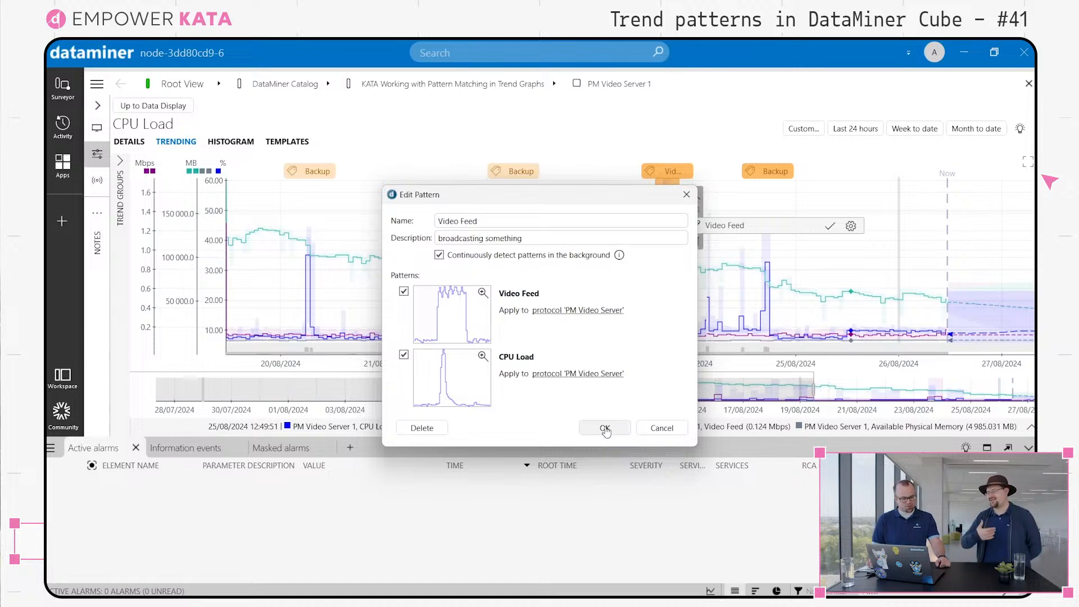
{"action": "mouse_move", "coordinate": [482, 308]}
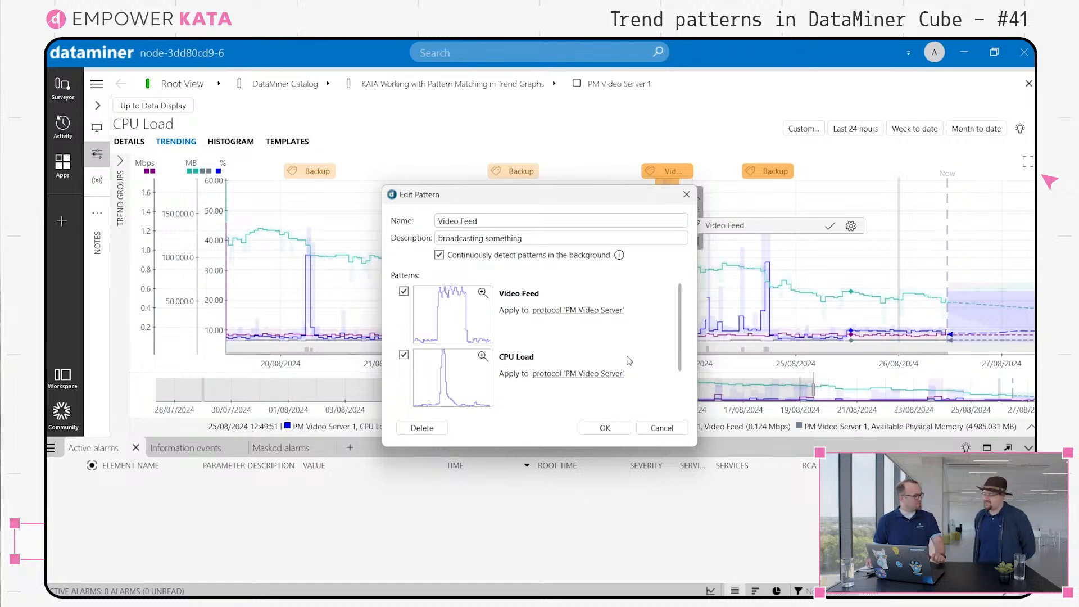
{"action": "left_click", "coordinate": [603, 430]}
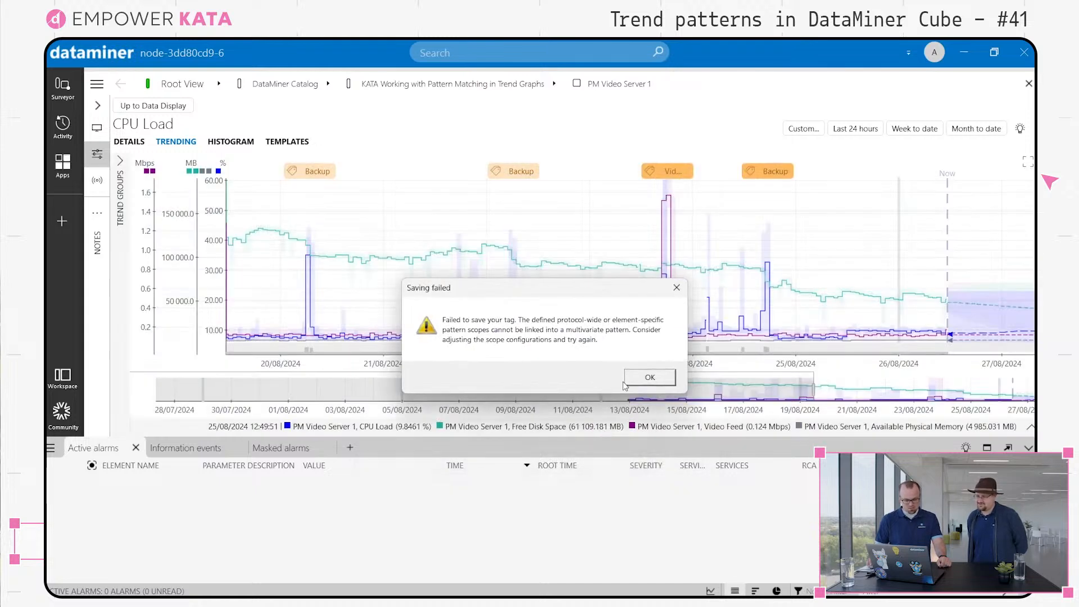
Step: Dismiss the save failure, reselect the Video Feed occurrence of 23/08/2024 with a slightly narrower time range, and save its tag under the same name
{"action": "left_click", "coordinate": [666, 379]}
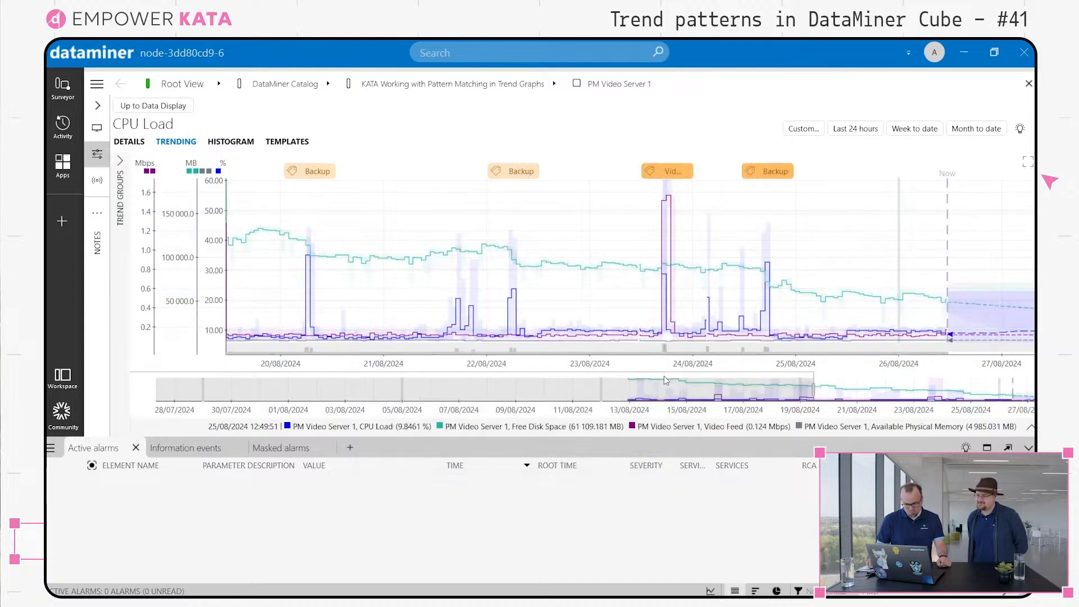
{"action": "left_click", "coordinate": [671, 174]}
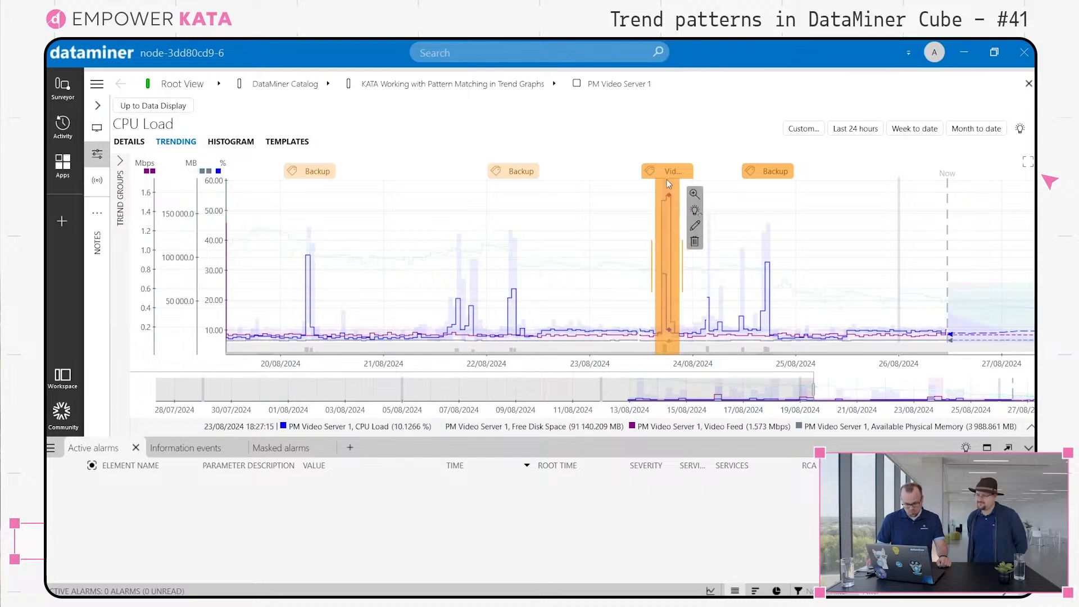
{"action": "left_click_drag", "start_coordinate": [652, 274], "coordinate": [679, 269]}
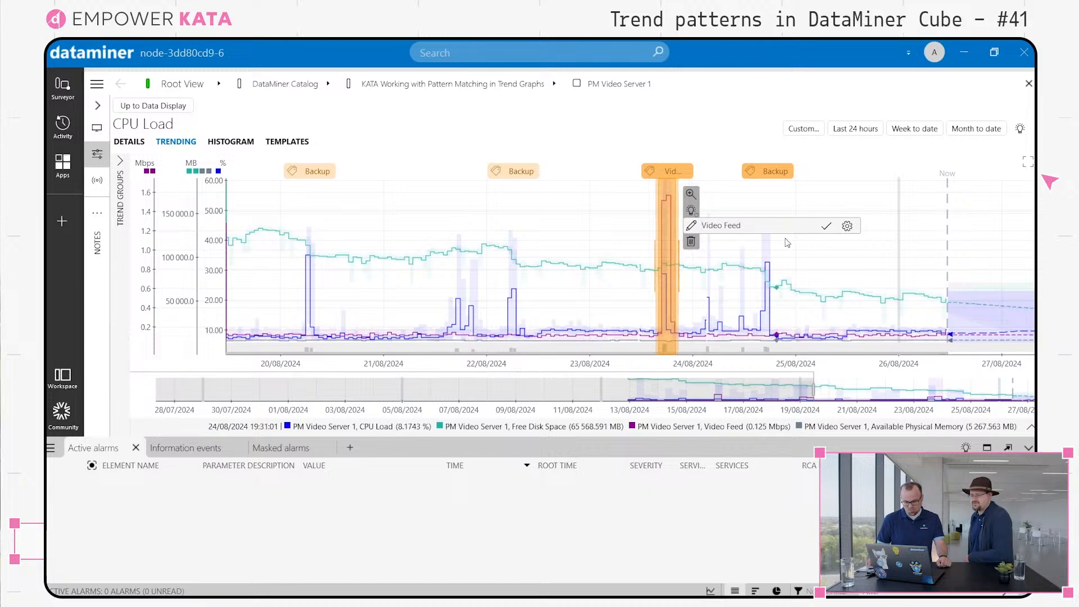
{"action": "left_click", "coordinate": [826, 226]}
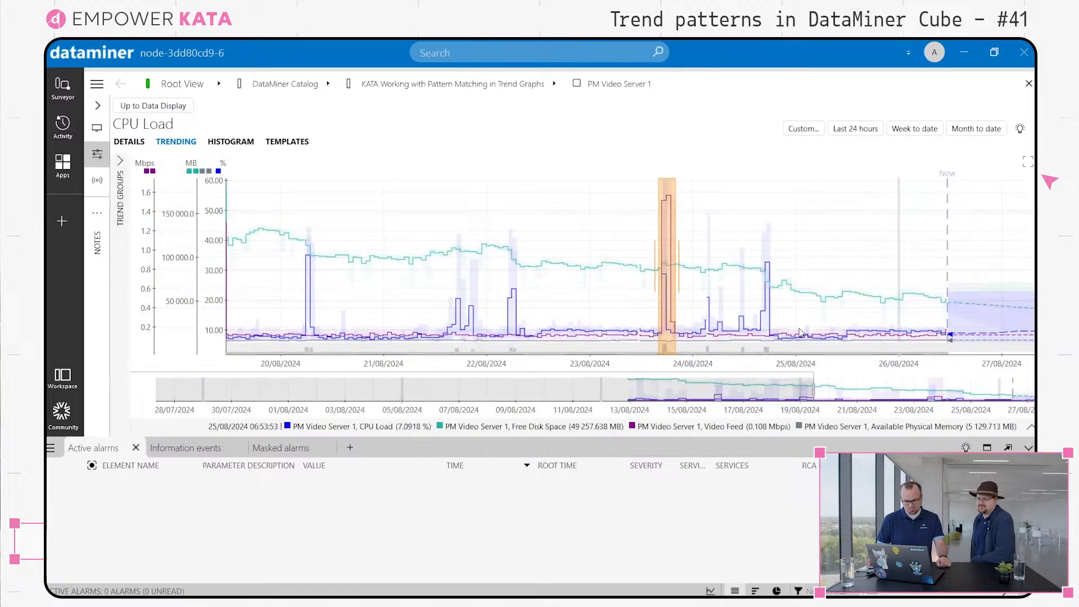
Step: Check the week-to-date CPU Load trend of PM Video Server 2 for tagged pattern occurrences
{"action": "left_click", "coordinate": [62, 89]}
{"action": "left_click", "coordinate": [200, 170]}
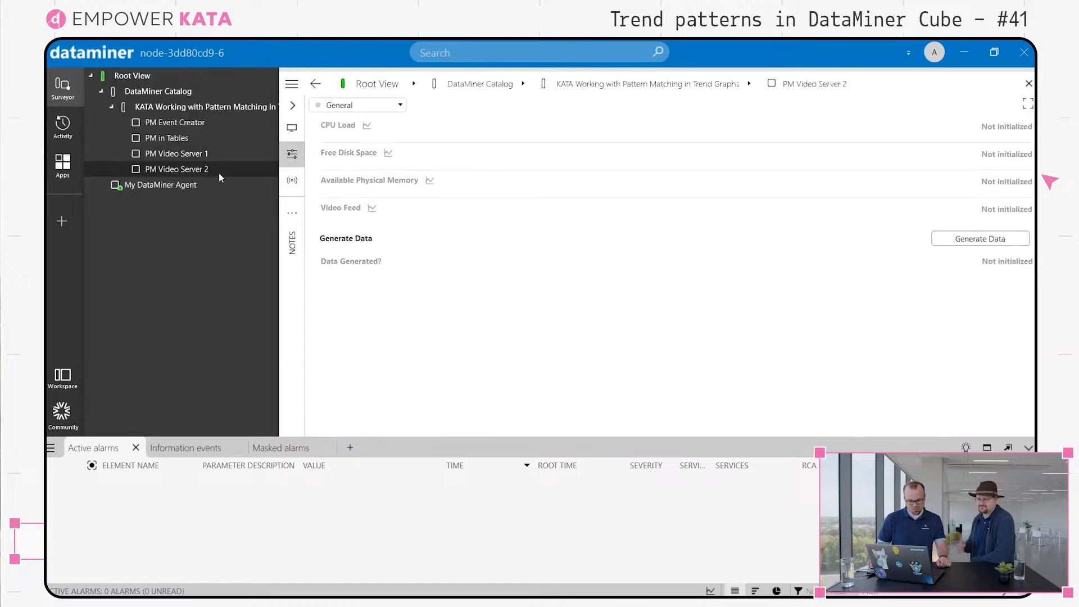
{"action": "left_click", "coordinate": [367, 126]}
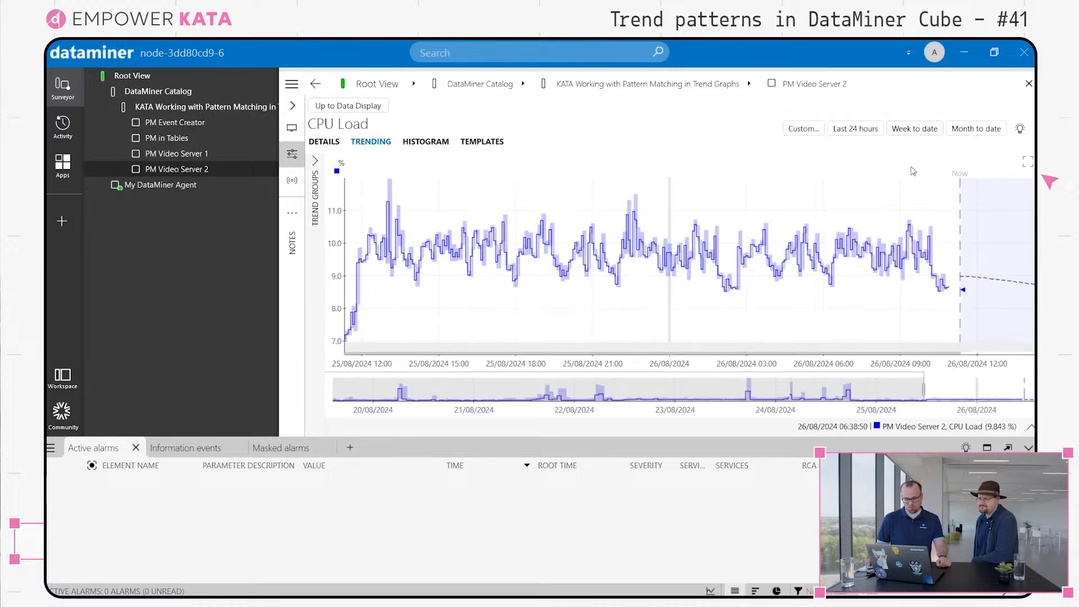
{"action": "left_click", "coordinate": [912, 130]}
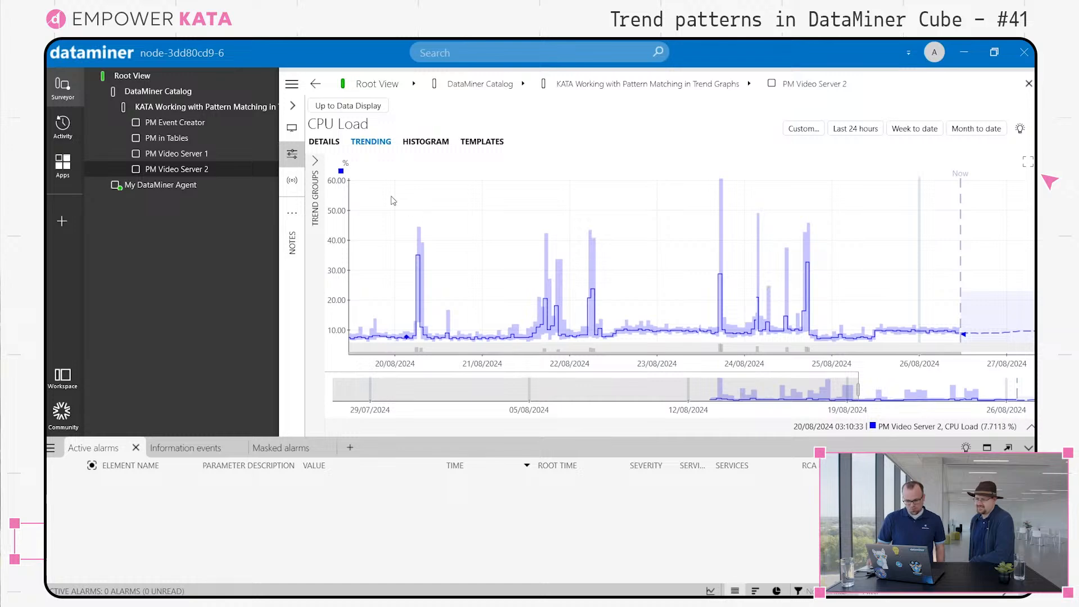
Step: Return to the CPU Load trend graph of PM Video Server 1 and show the week to date
{"action": "left_click", "coordinate": [238, 153]}
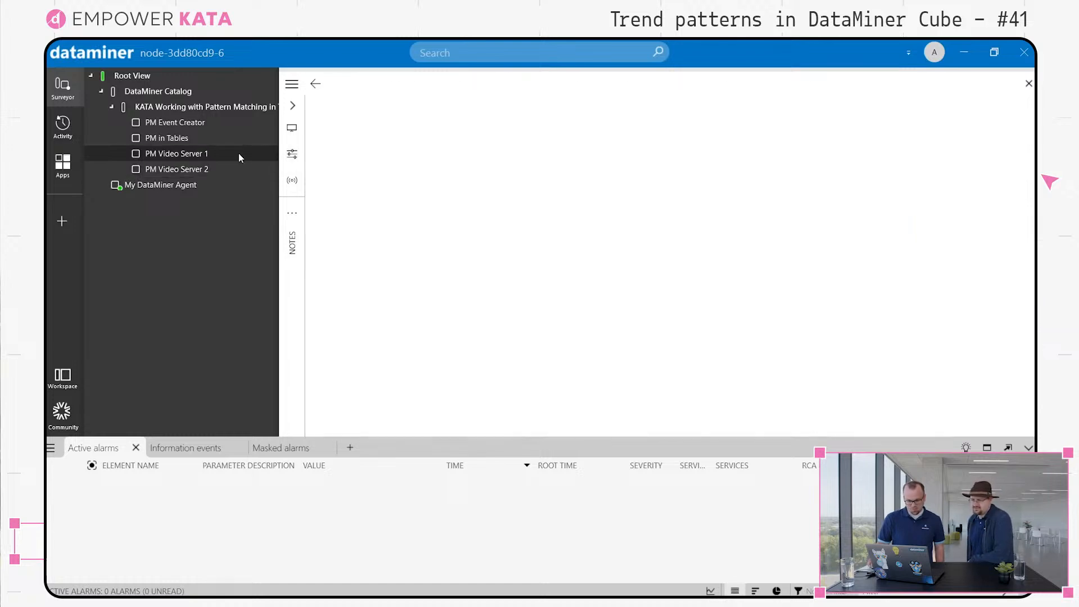
{"action": "left_click", "coordinate": [367, 125]}
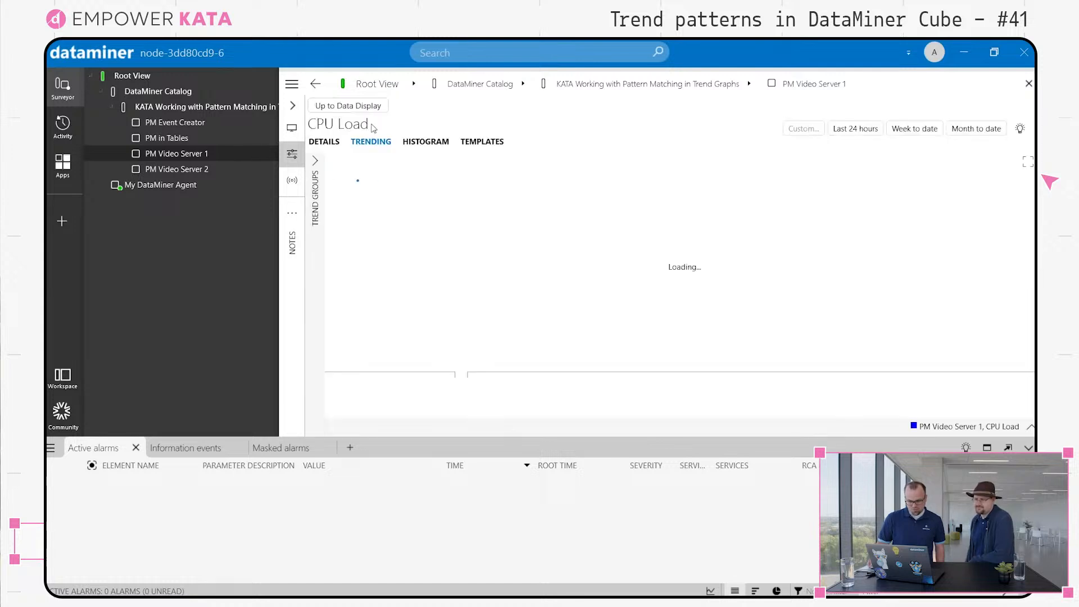
{"action": "left_click", "coordinate": [916, 132]}
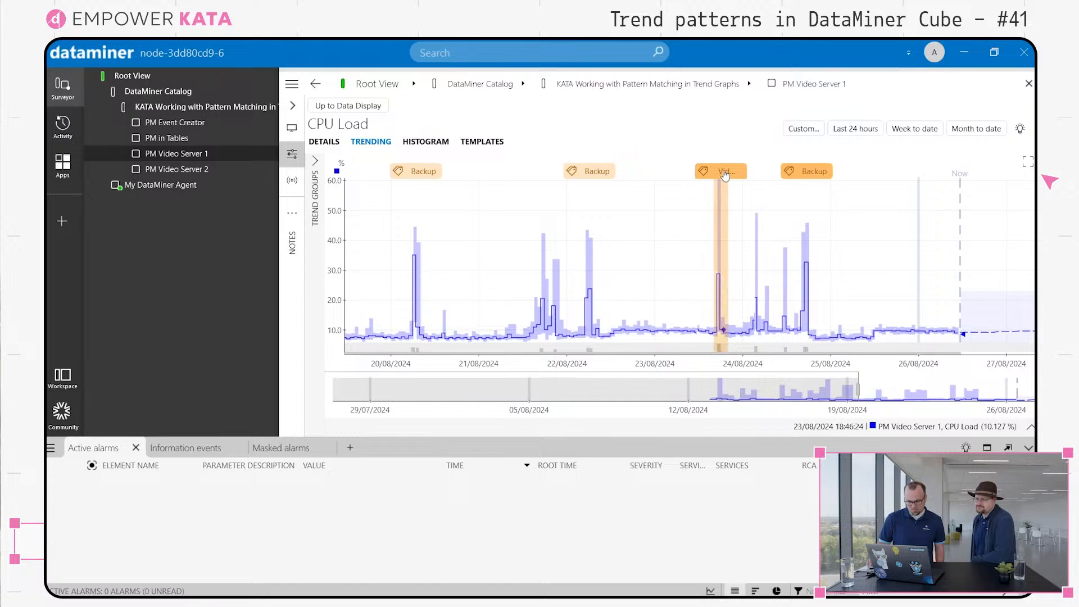
Step: Edit the Video Feed pattern so that its Video Feed and CPU Load parts apply to protocol 'PM Video Server'
{"action": "left_click", "coordinate": [726, 173]}
{"action": "left_click", "coordinate": [745, 226]}
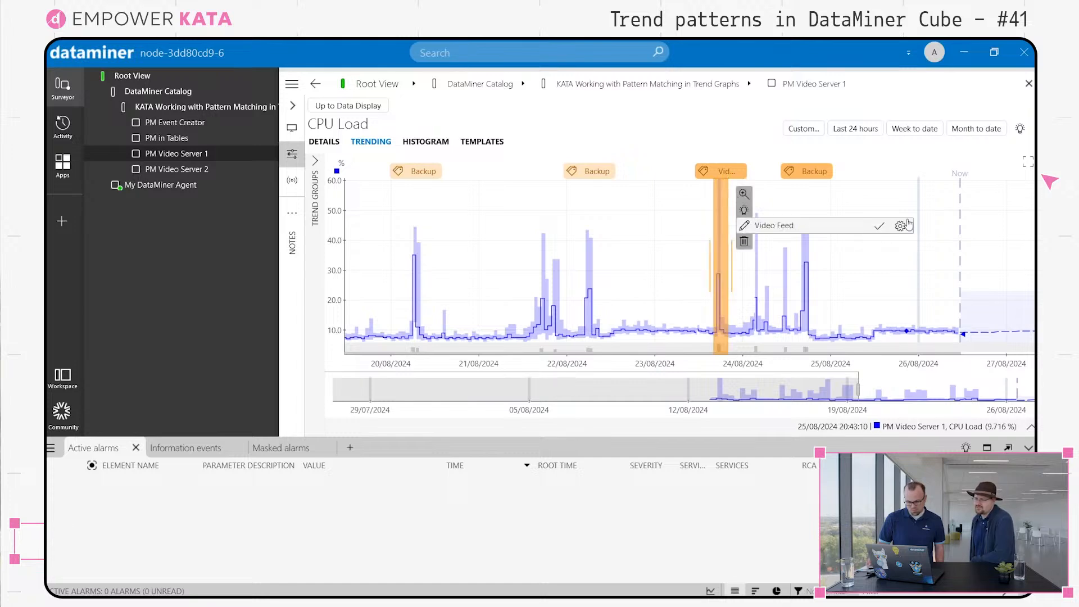
{"action": "left_click", "coordinate": [900, 227]}
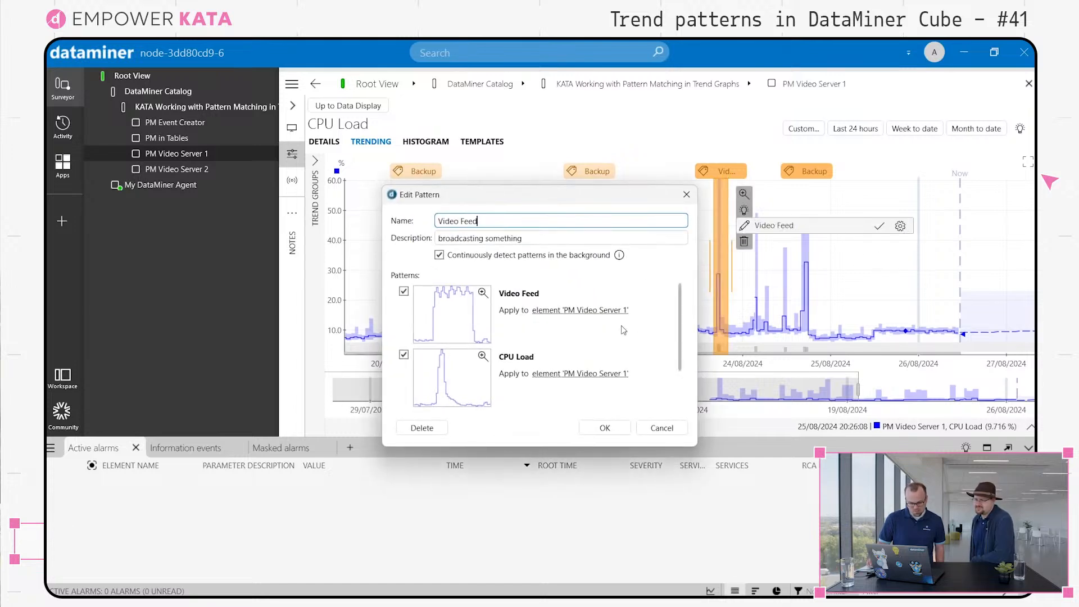
{"action": "scroll", "coordinate": [610, 312], "scroll_direction": "down", "scroll_amount": 1}
{"action": "scroll", "coordinate": [609, 313], "scroll_direction": "down", "scroll_amount": 1}
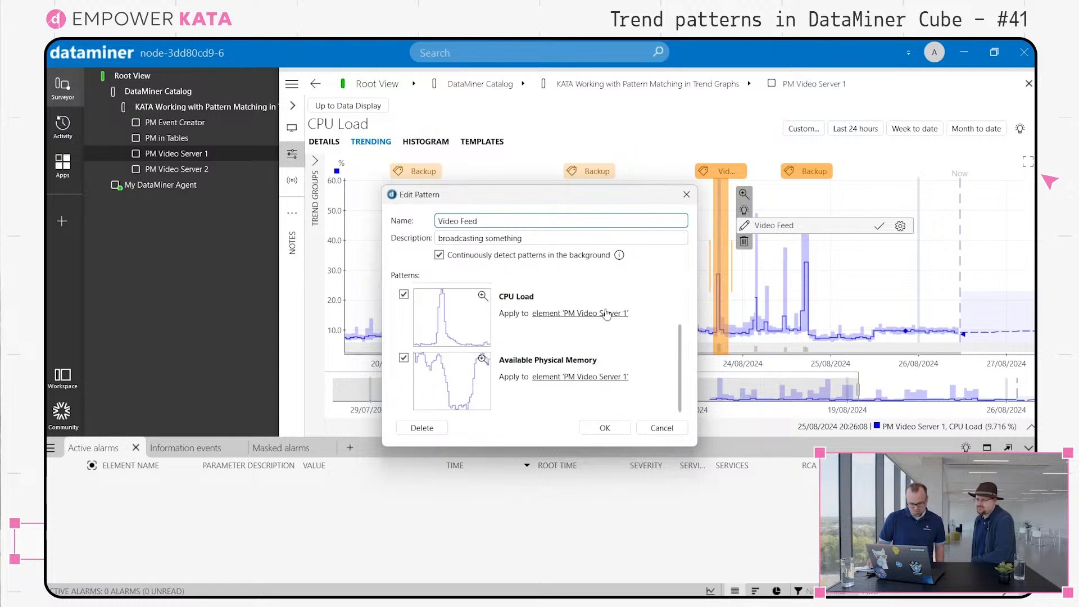
{"action": "scroll", "coordinate": [607, 314], "scroll_direction": "up", "scroll_amount": 2}
{"action": "left_click", "coordinate": [607, 312]}
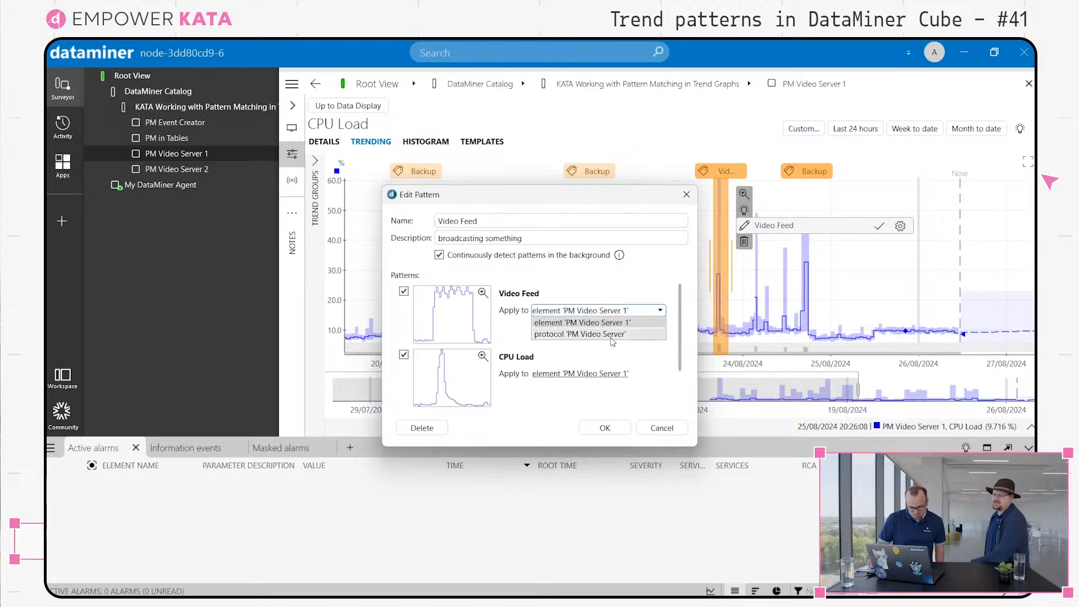
{"action": "left_click", "coordinate": [610, 336]}
{"action": "left_click", "coordinate": [610, 374]}
{"action": "left_click", "coordinate": [609, 374]}
{"action": "left_click", "coordinate": [611, 389]}
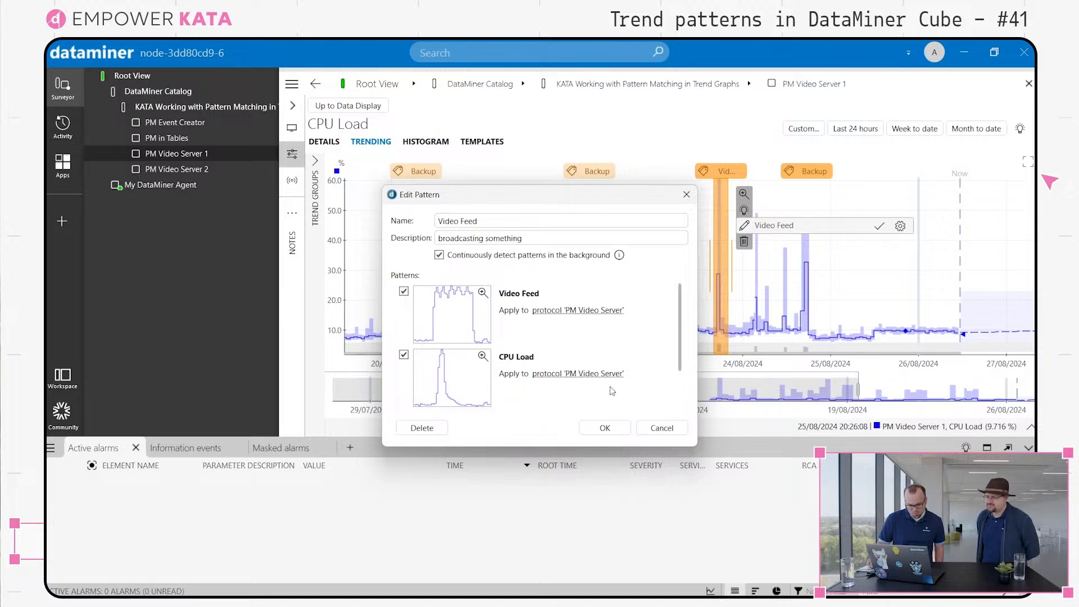
Step: Apply the pattern's Available Physical Memory part to protocol 'PM Video Server', review the scope of all parts and save the pattern
{"action": "scroll", "coordinate": [618, 359], "scroll_direction": "down", "scroll_amount": 2}
{"action": "left_click", "coordinate": [573, 381]}
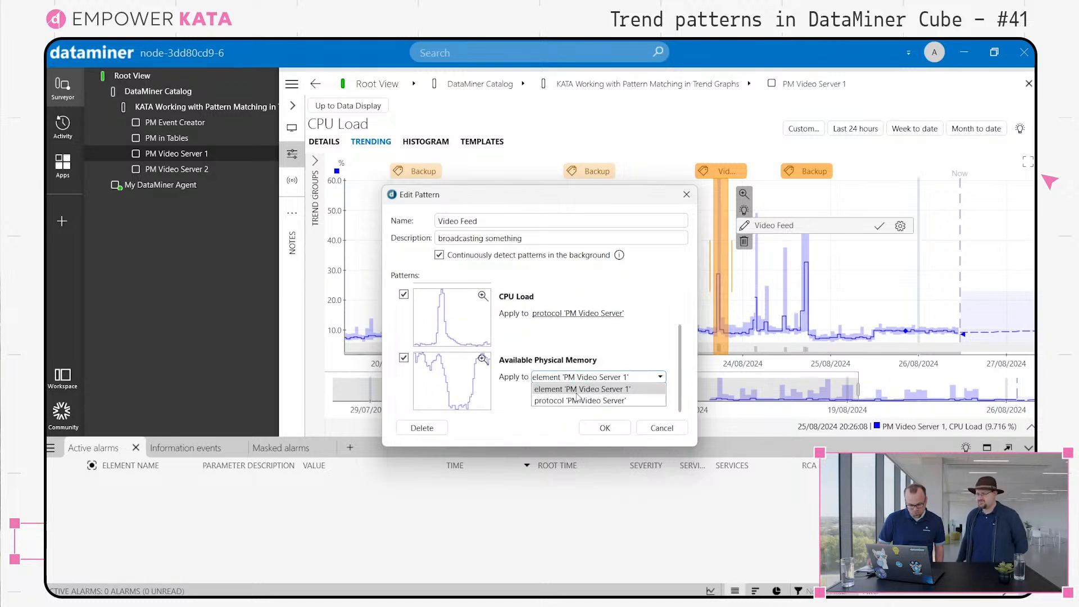
{"action": "left_click", "coordinate": [579, 396]}
{"action": "scroll", "coordinate": [659, 360], "scroll_direction": "up", "scroll_amount": 2}
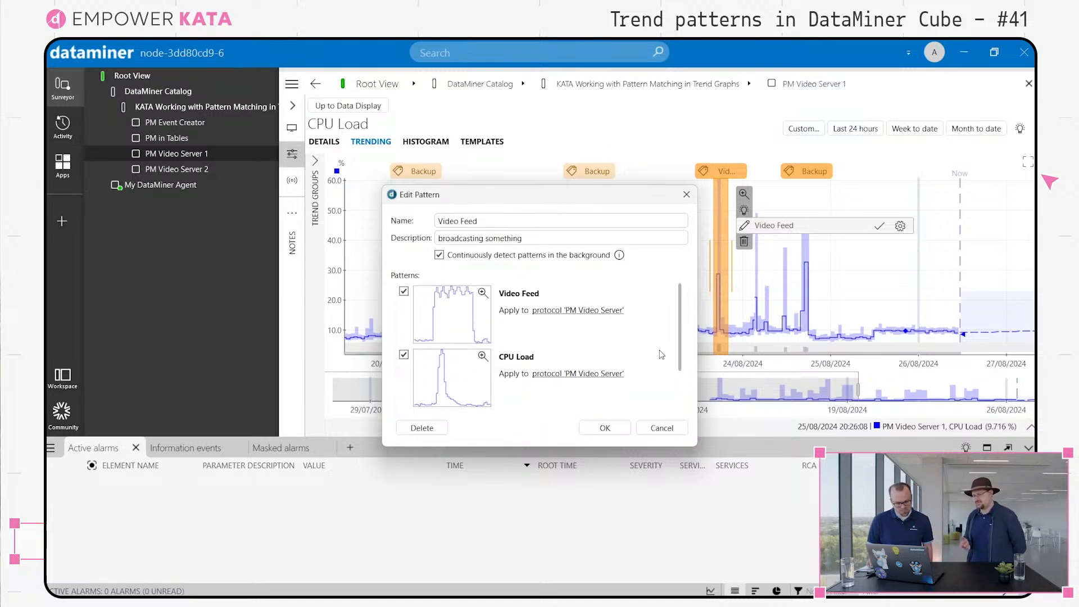
{"action": "scroll", "coordinate": [662, 354], "scroll_direction": "down", "scroll_amount": 2}
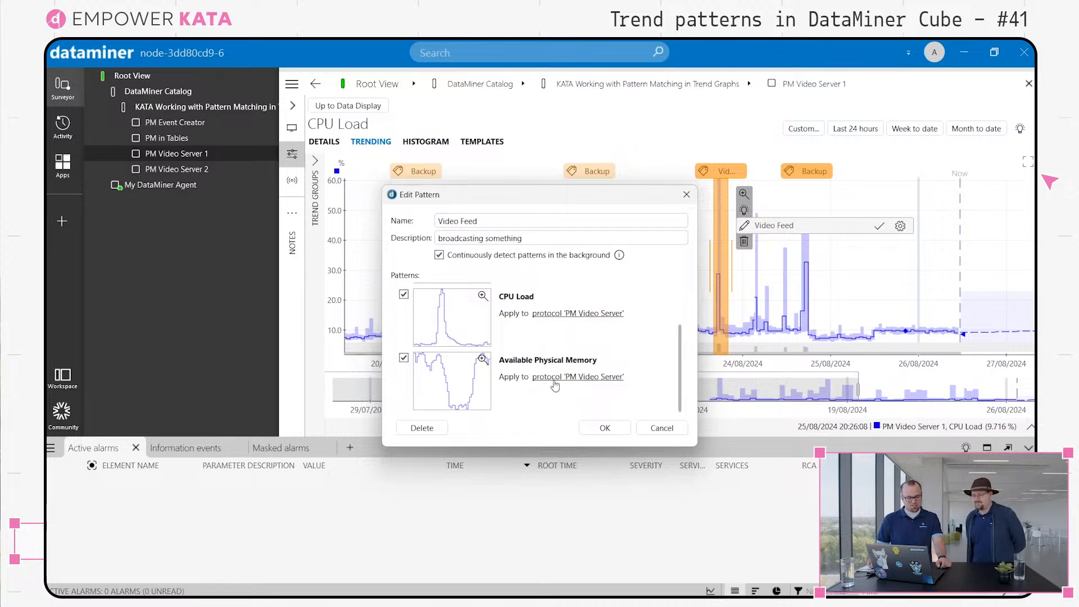
{"action": "scroll", "coordinate": [633, 356], "scroll_direction": "up", "scroll_amount": 2}
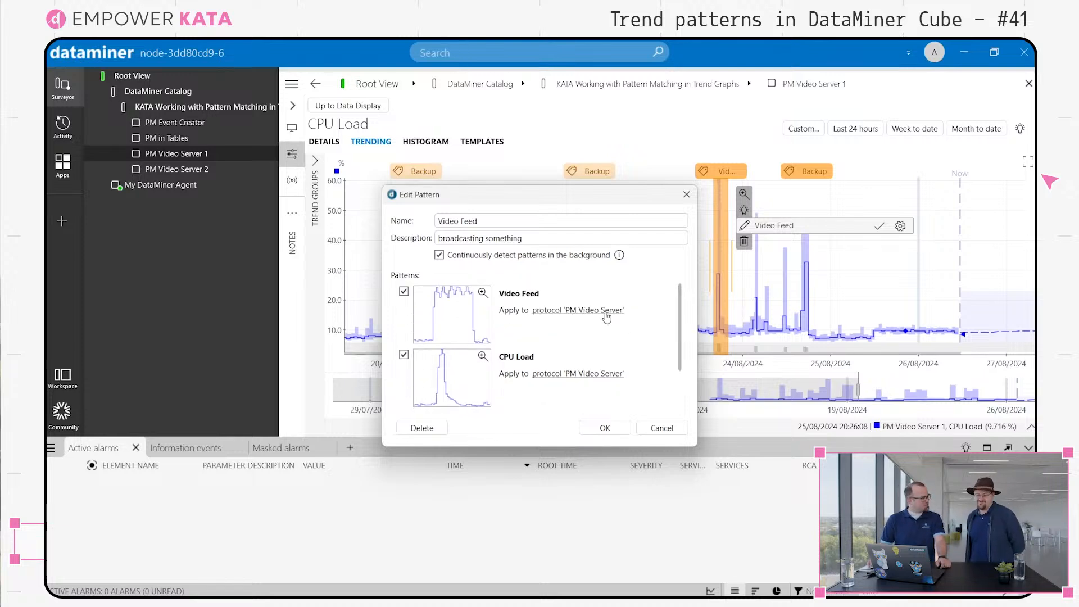
{"action": "scroll", "coordinate": [595, 393], "scroll_direction": "down", "scroll_amount": 2}
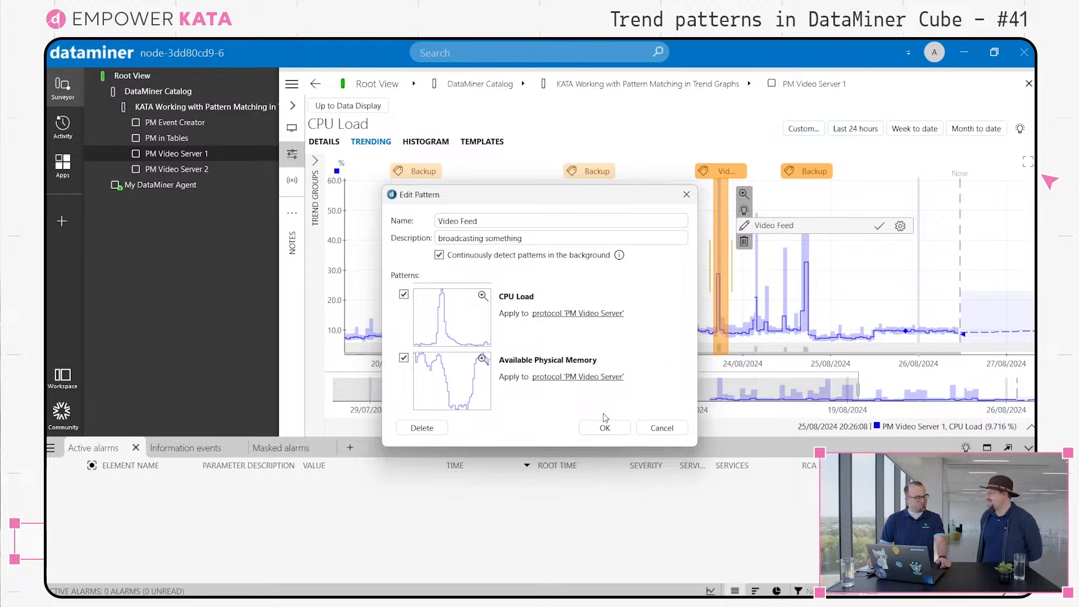
{"action": "left_click", "coordinate": [606, 428]}
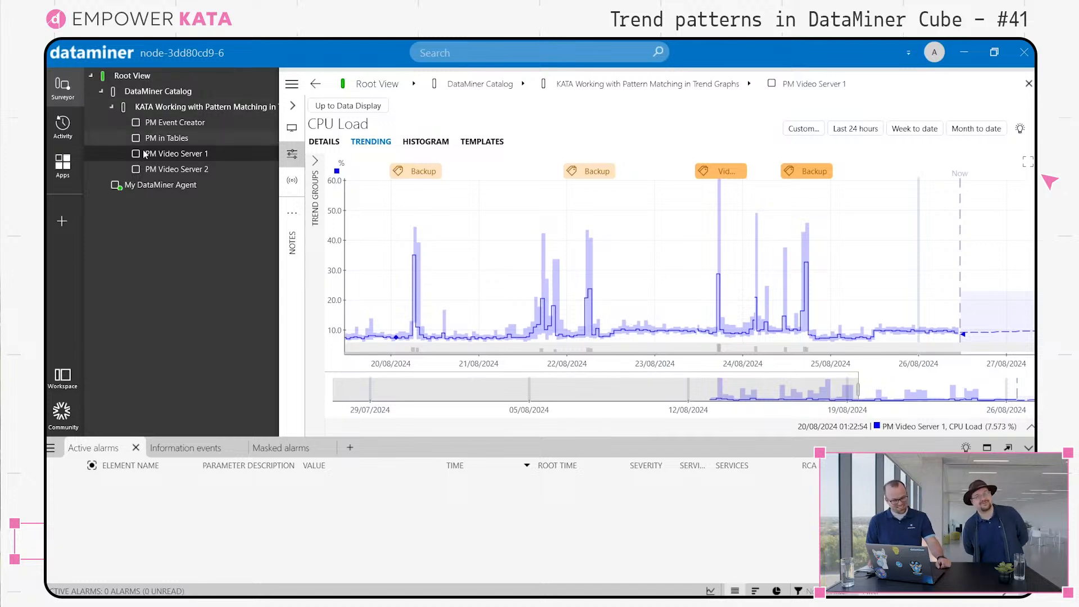
Step: Open the CPU Load trend of PM Video Server 2 for the week to date to look for Video Feed matches
{"action": "left_click", "coordinate": [180, 168]}
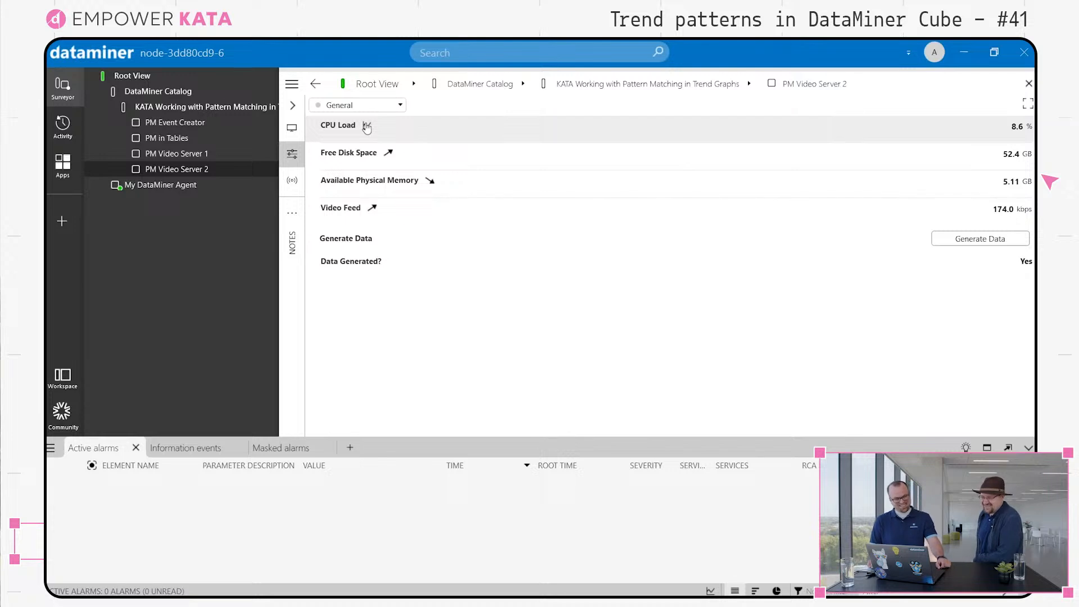
{"action": "left_click", "coordinate": [367, 125]}
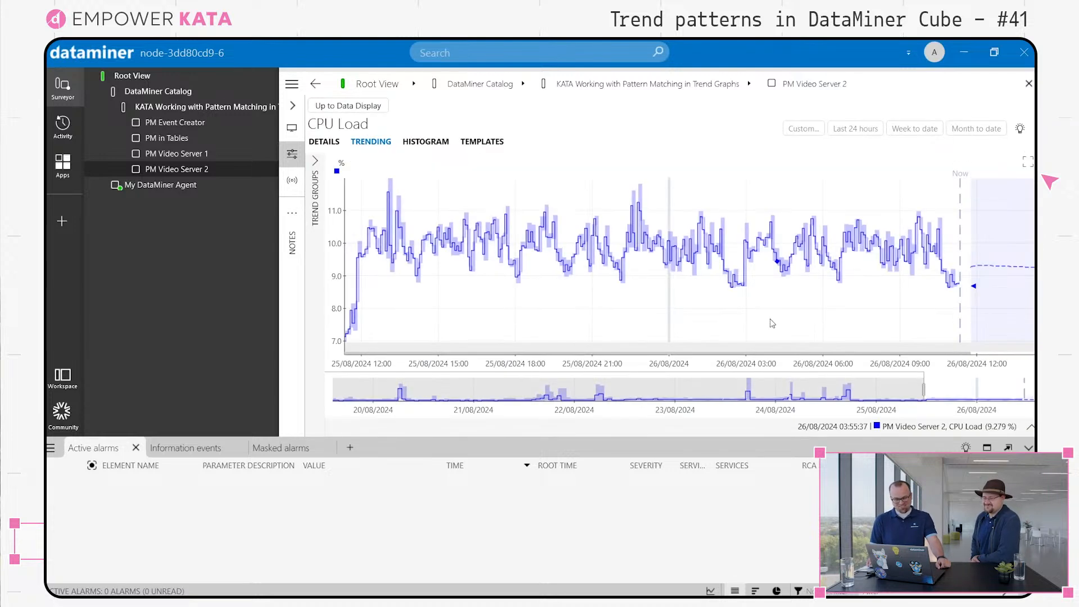
{"action": "left_click", "coordinate": [914, 129]}
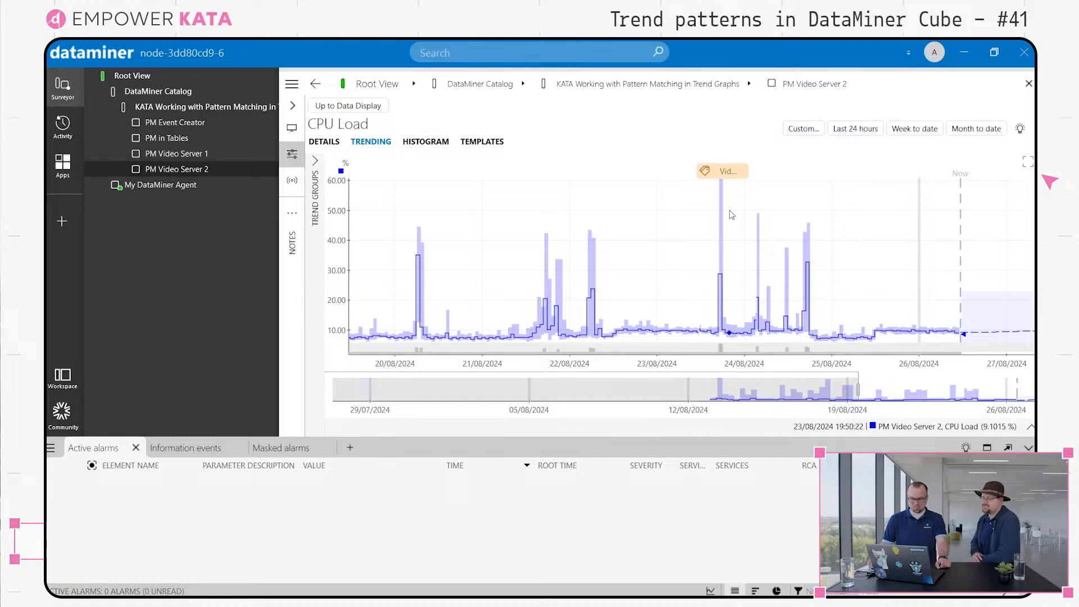
Step: Open the CPU Usage trend of Server 1 in PM in Tables and add its Free Disk Space parameter to the graph
{"action": "left_click", "coordinate": [175, 140]}
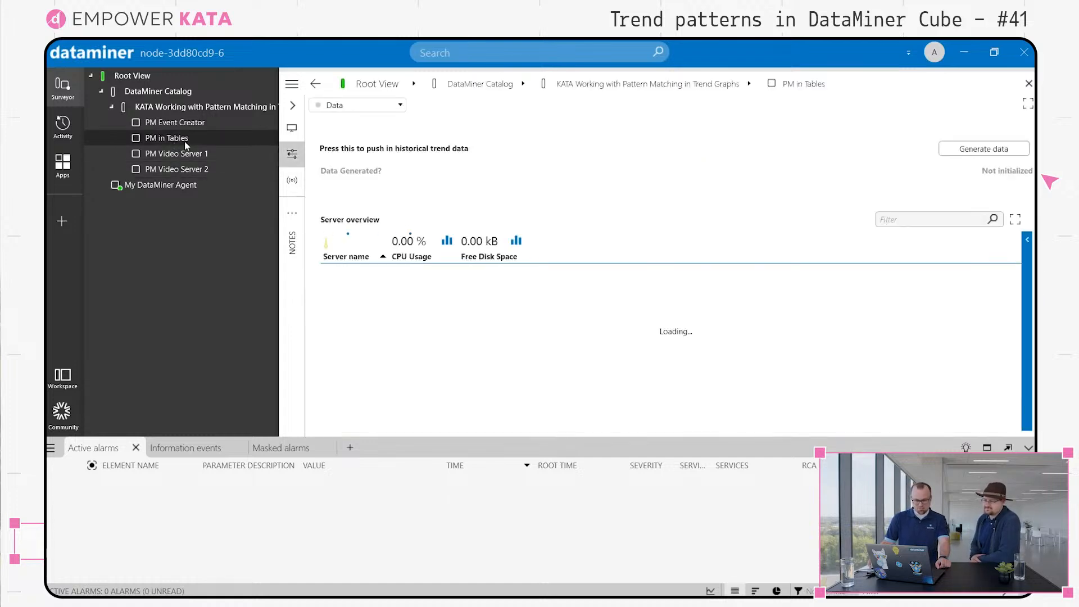
{"action": "left_click", "coordinate": [398, 273]}
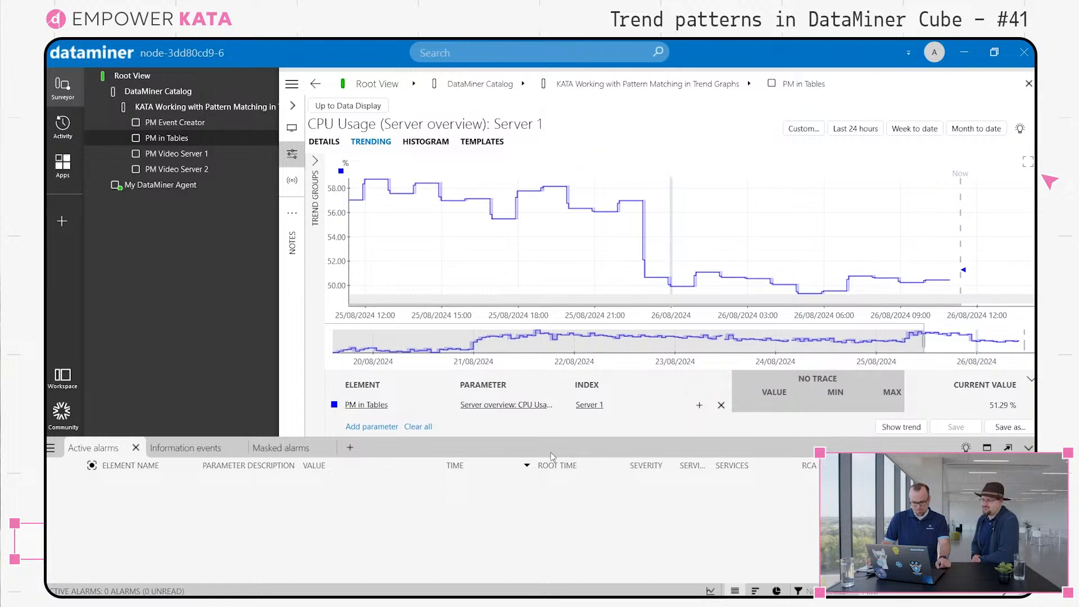
{"action": "left_click", "coordinate": [372, 426]}
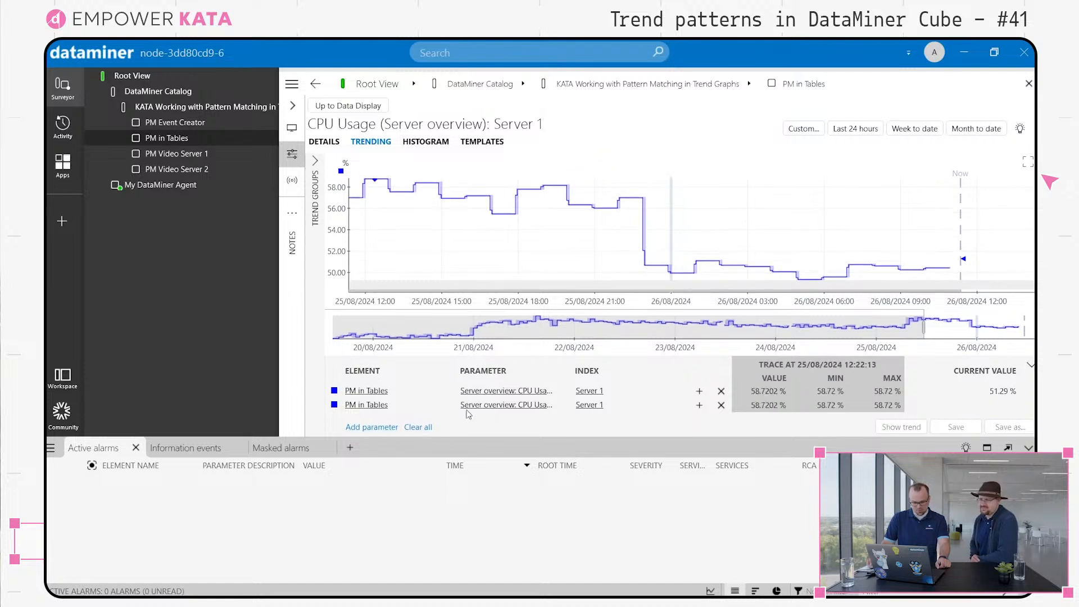
{"action": "left_click", "coordinate": [487, 406]}
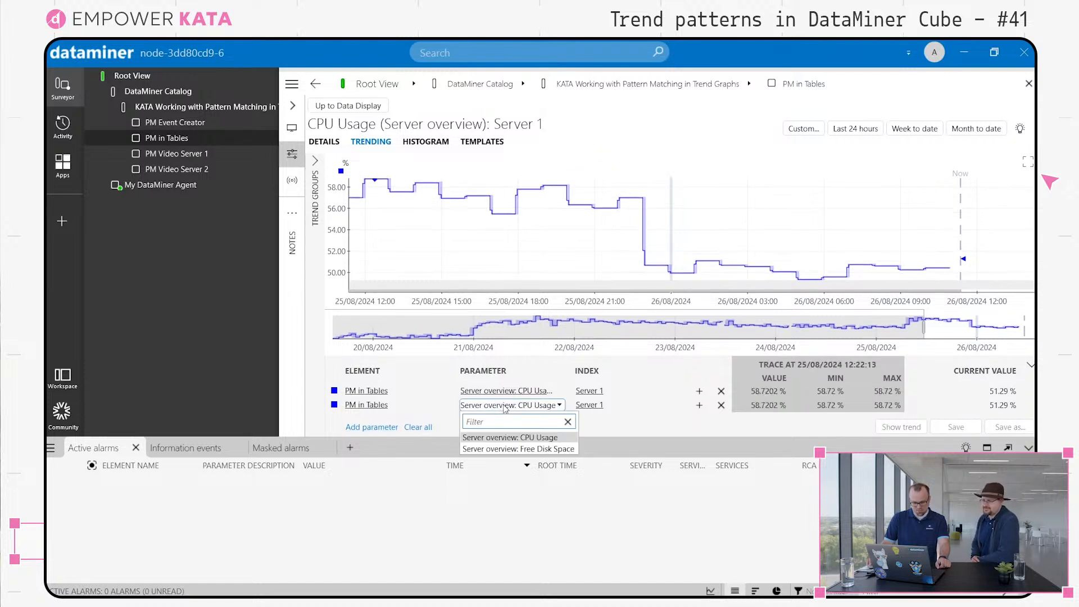
{"action": "left_click", "coordinate": [515, 448]}
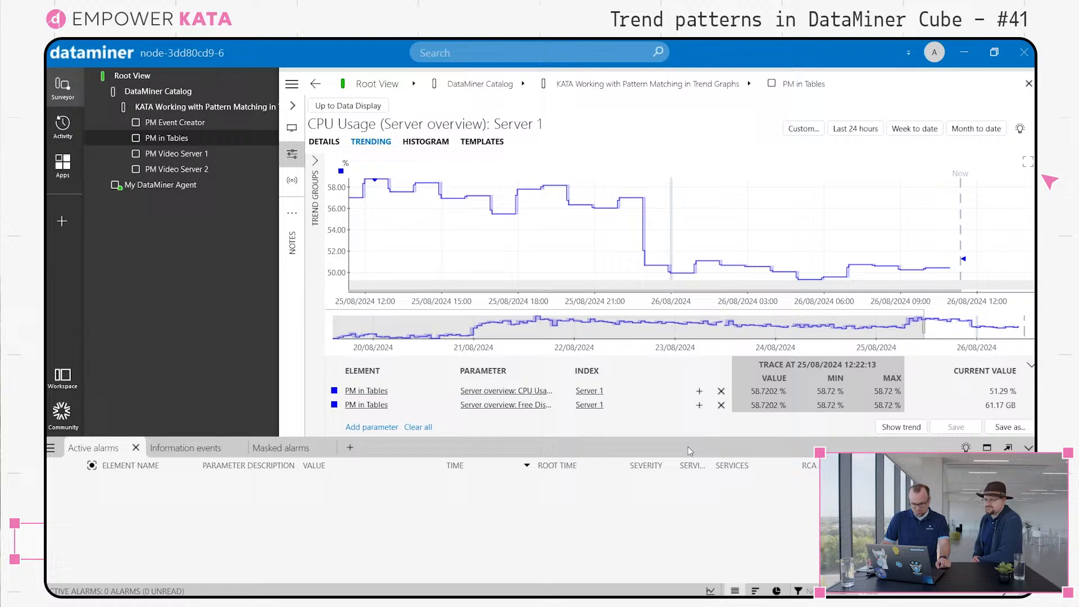
{"action": "left_click", "coordinate": [886, 430]}
Step: Mark the drop around 18/08–19/08/2024 in the week-to-date CPU Usage and Free Disk Space graph as a pattern named Backup Table
{"action": "left_click", "coordinate": [911, 126]}
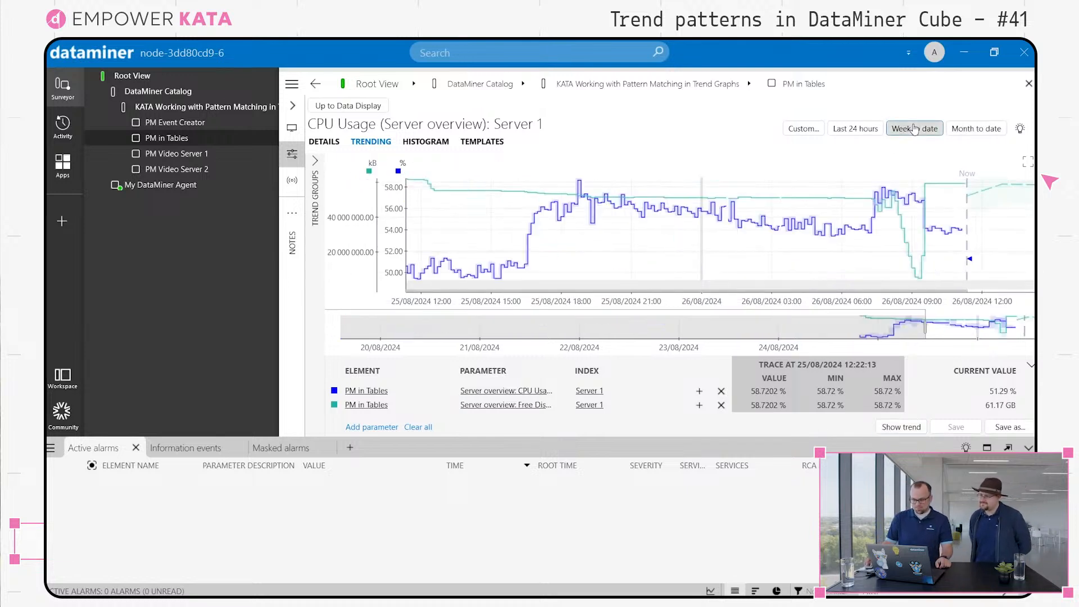
{"action": "scroll", "coordinate": [937, 229], "scroll_direction": "down", "scroll_amount": 3}
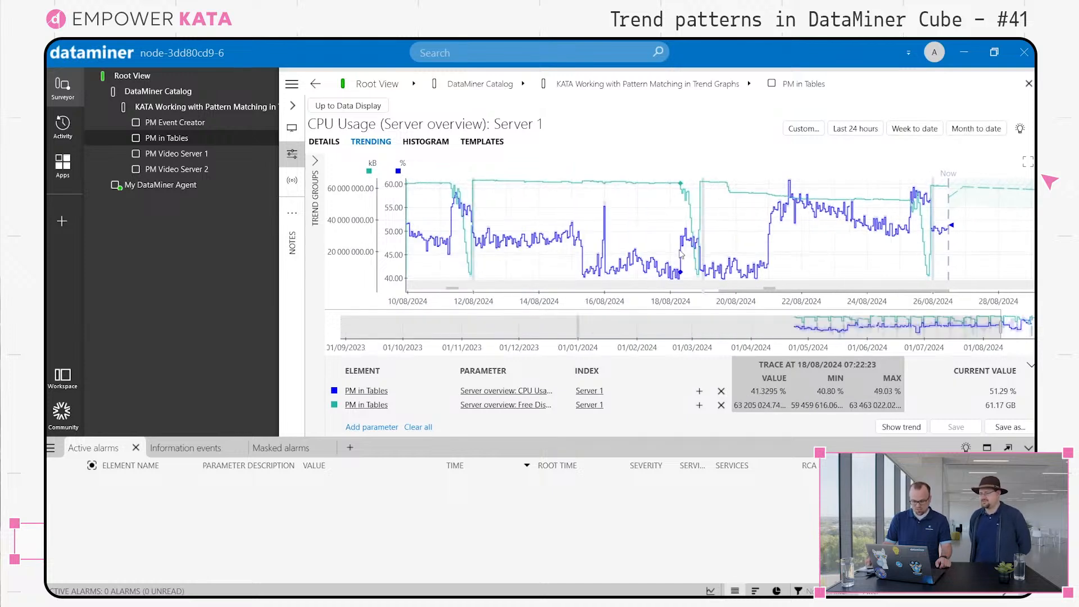
{"action": "scroll", "coordinate": [691, 255], "scroll_direction": "left", "scroll_amount": 2}
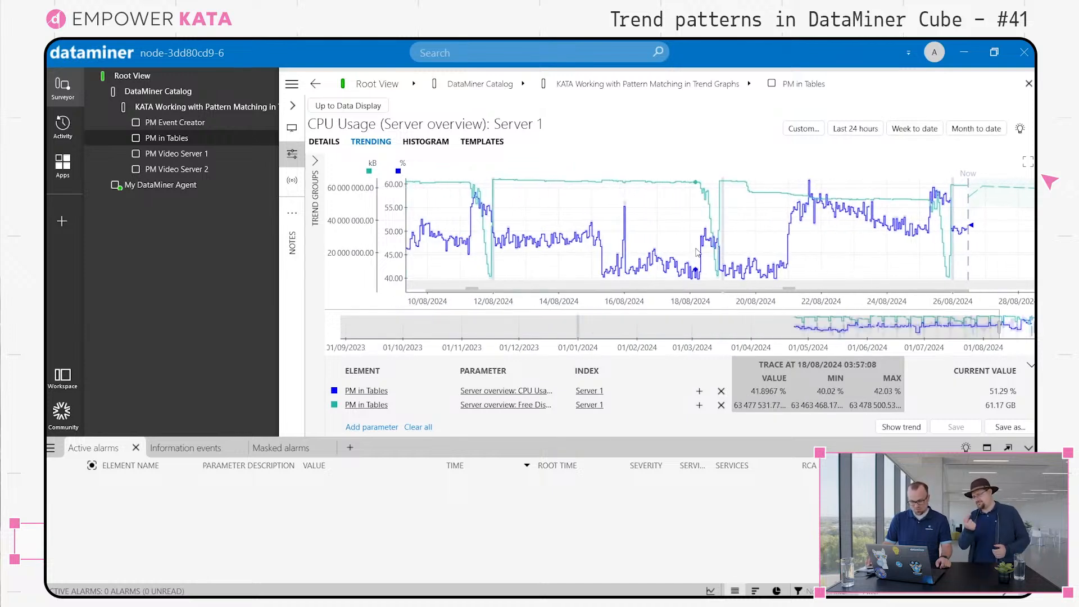
{"action": "left_click_drag", "start_coordinate": [696, 254], "coordinate": [723, 254]}
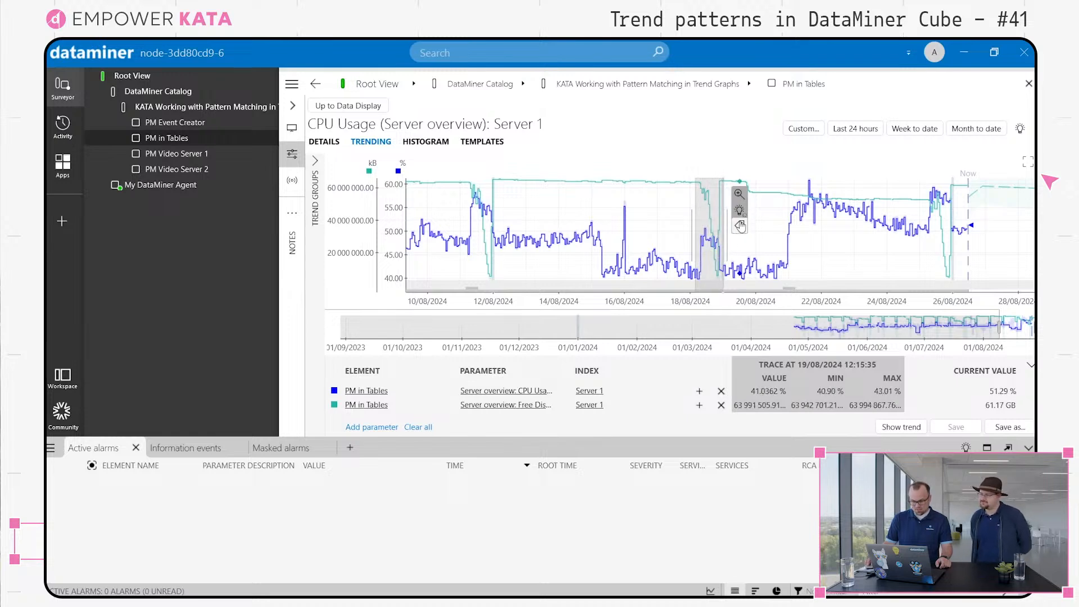
{"action": "left_click", "coordinate": [739, 224]}
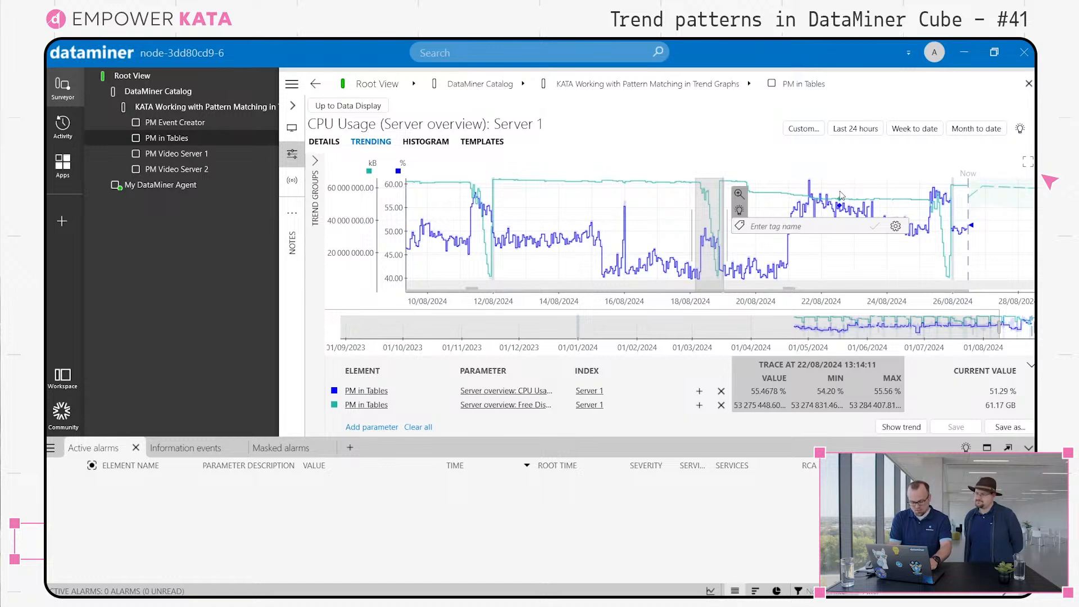
{"action": "type", "text": "Bad"}
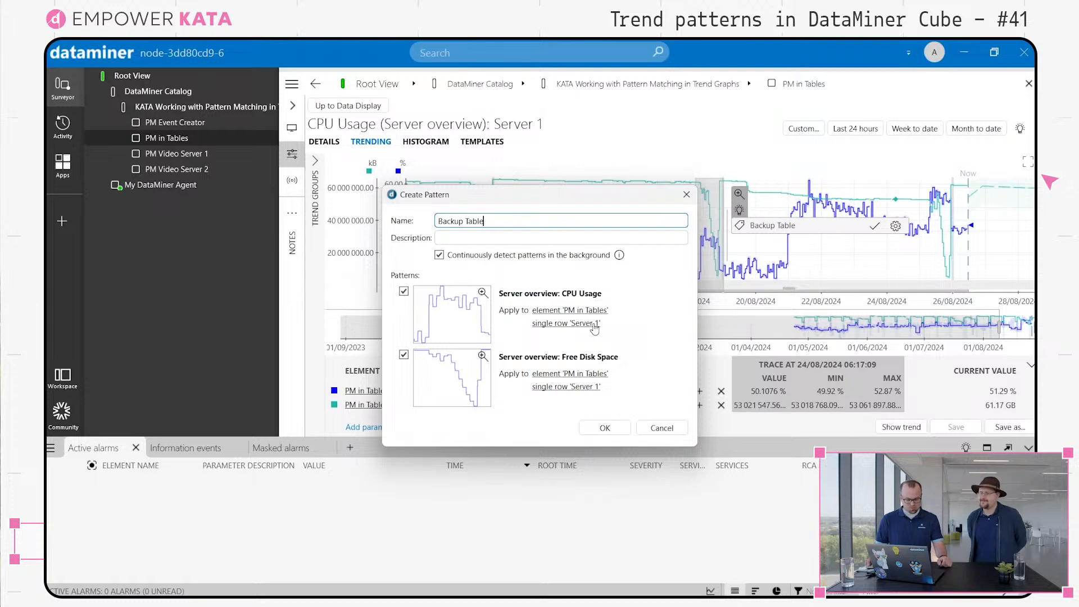
Step: Apply both the CPU Usage and Free Disk Space parts of the Backup Table pattern to all rows and create the pattern
{"action": "left_click", "coordinate": [595, 328]}
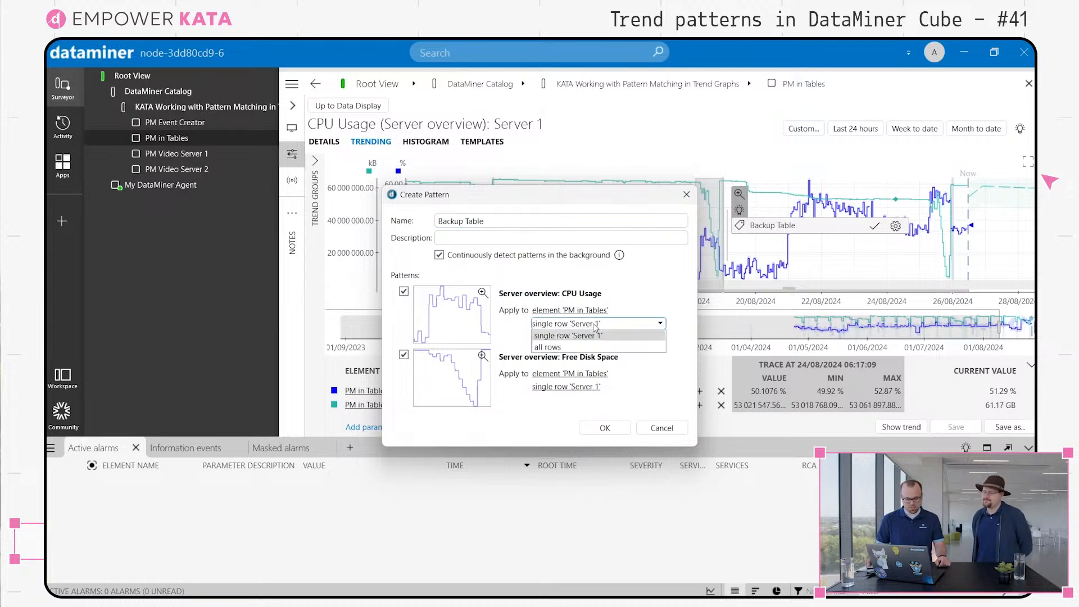
{"action": "left_click", "coordinate": [593, 350]}
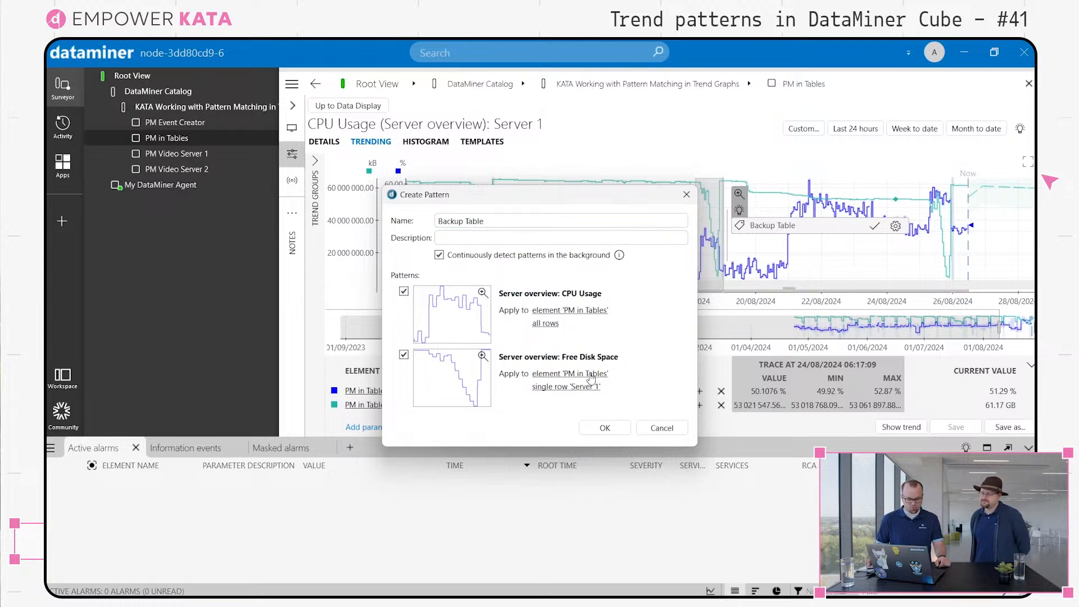
{"action": "left_click", "coordinate": [586, 387]}
{"action": "left_click", "coordinate": [583, 412]}
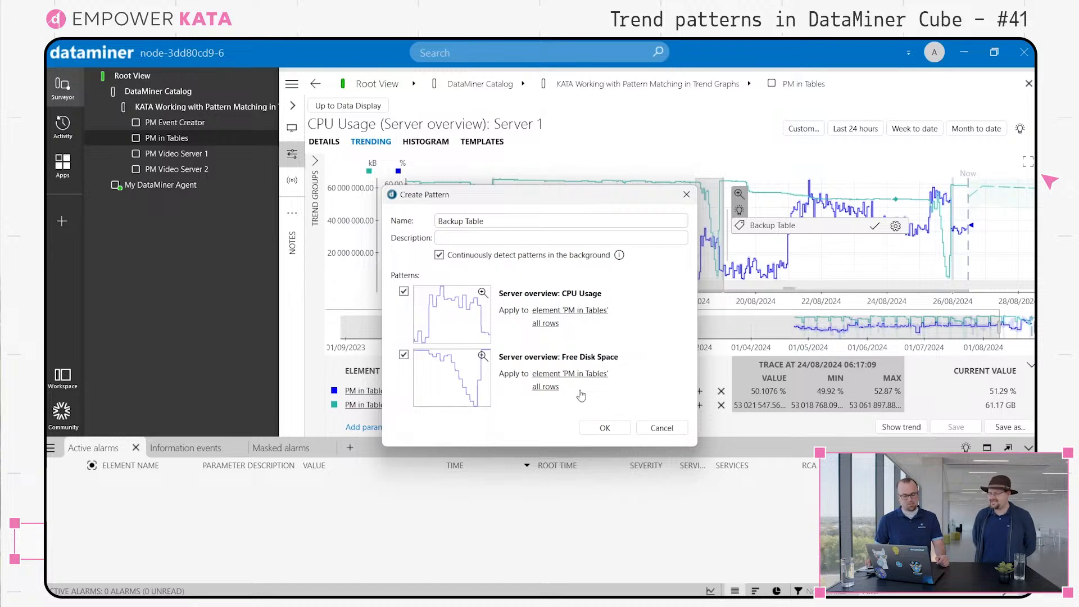
{"action": "left_click", "coordinate": [606, 429]}
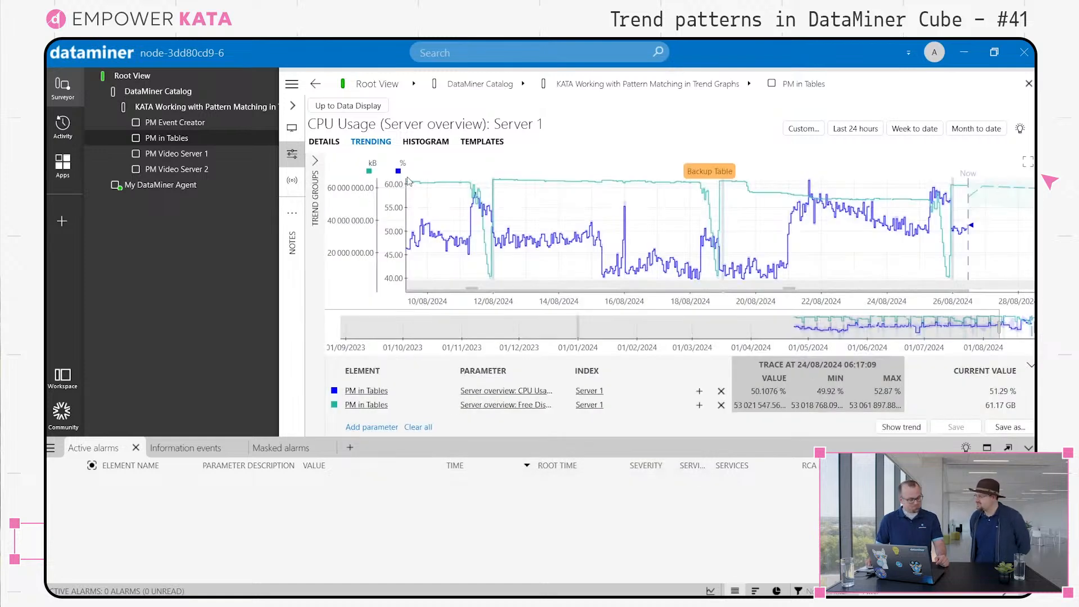
Step: Open the CPU Usage trend of Server 3 for the month to date to look for Backup Table matches
{"action": "left_click", "coordinate": [347, 113]}
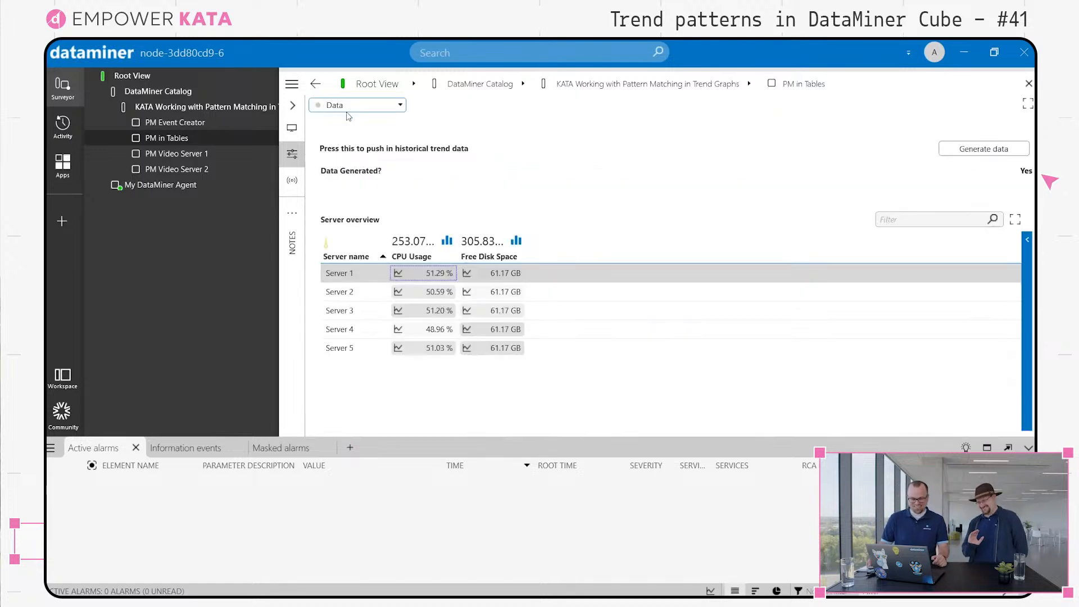
{"action": "left_click", "coordinate": [399, 313]}
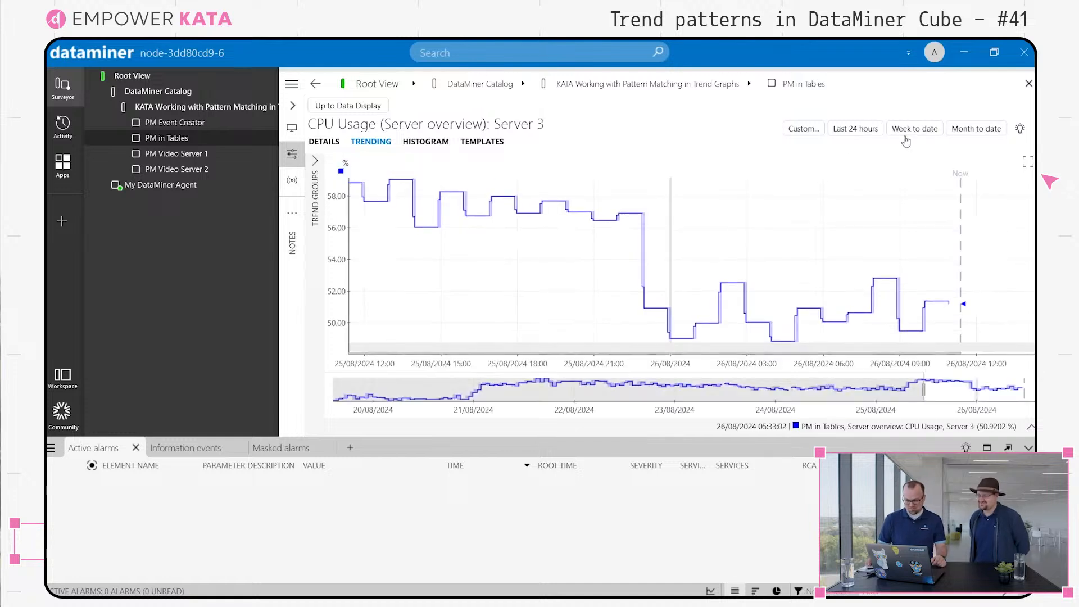
{"action": "left_click", "coordinate": [975, 129]}
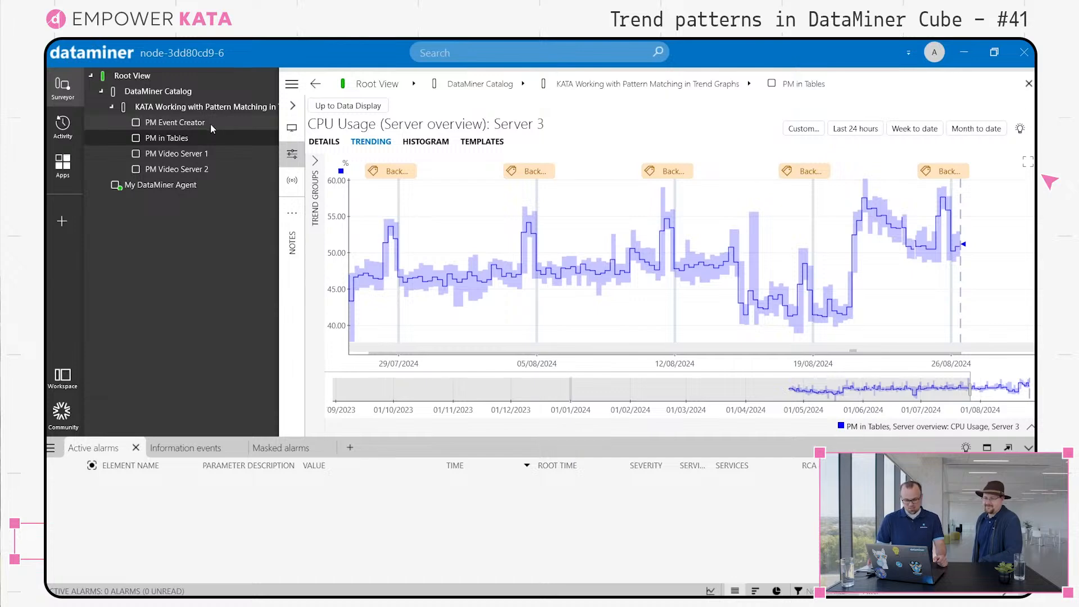
Step: Open the Power Consumption trend of PM Event Creator and bring up its overview of trend patterns
{"action": "left_click", "coordinate": [209, 122]}
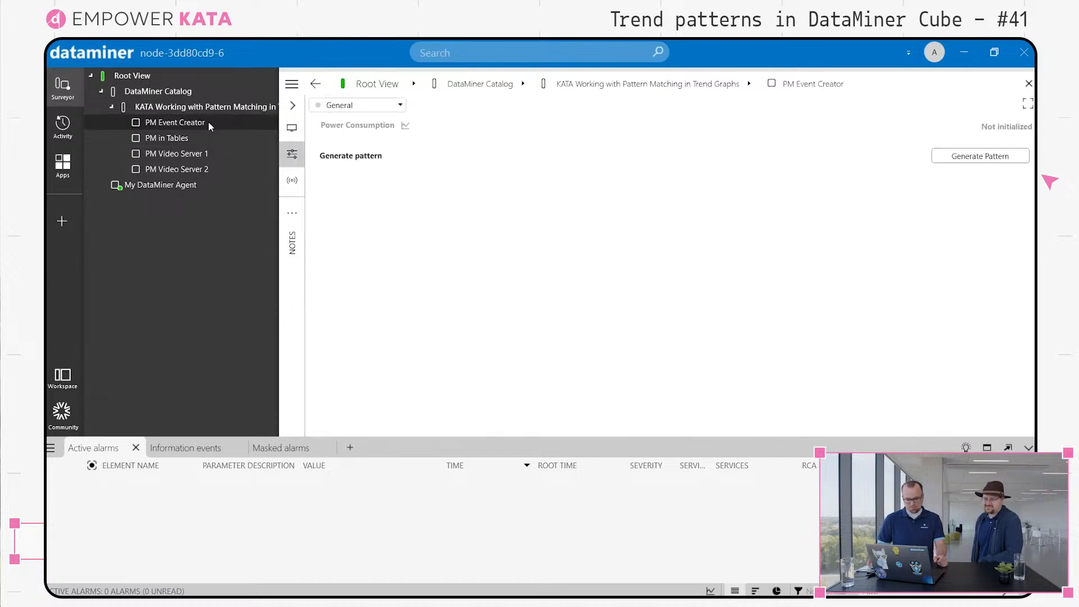
{"action": "left_click", "coordinate": [406, 127]}
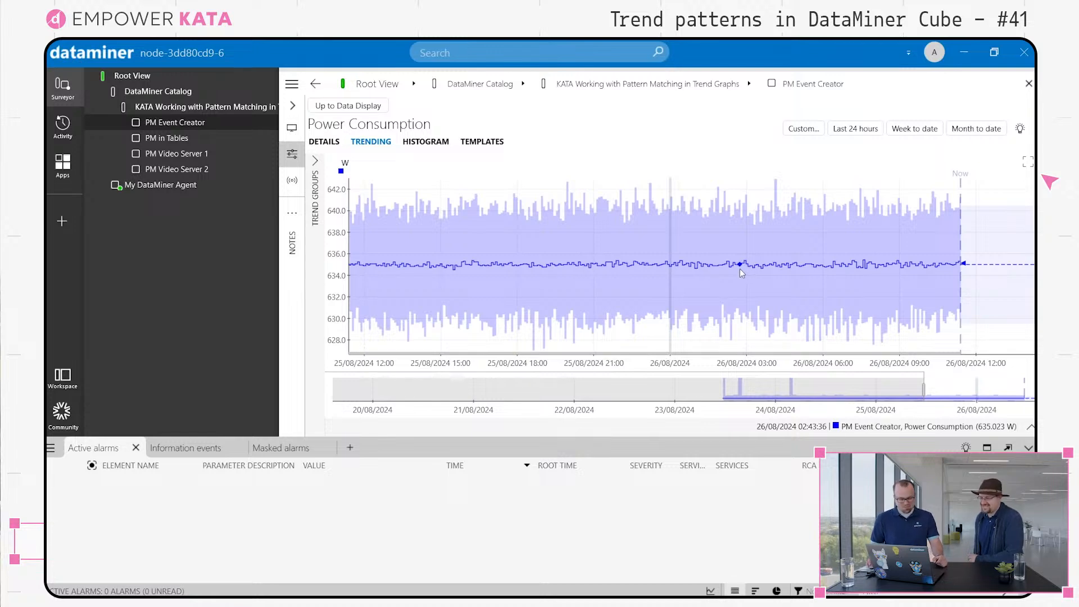
{"action": "right_click", "coordinate": [654, 248]}
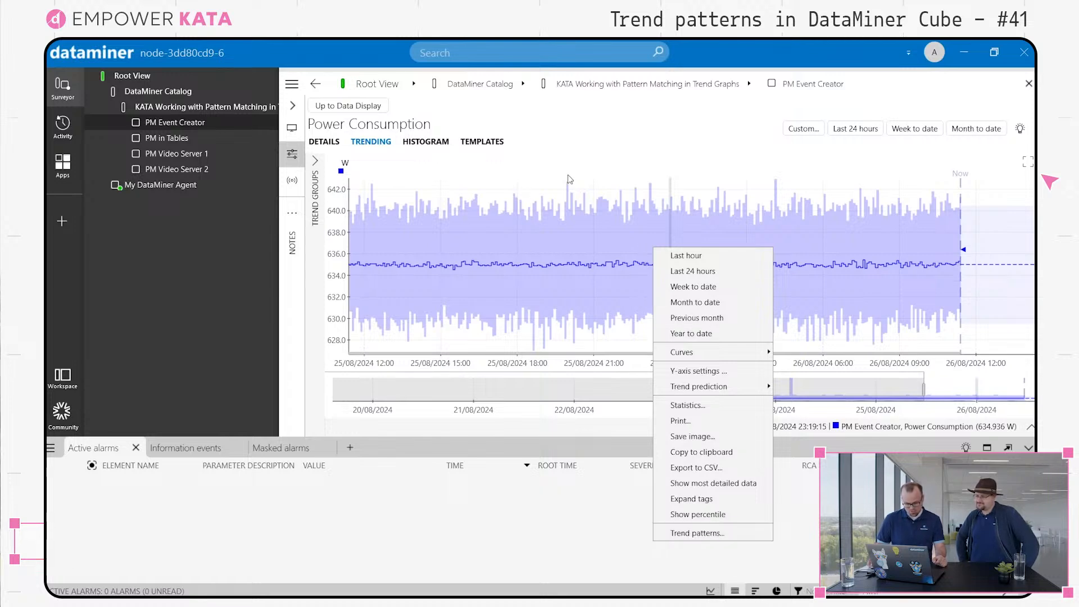
{"action": "right_click", "coordinate": [617, 236]}
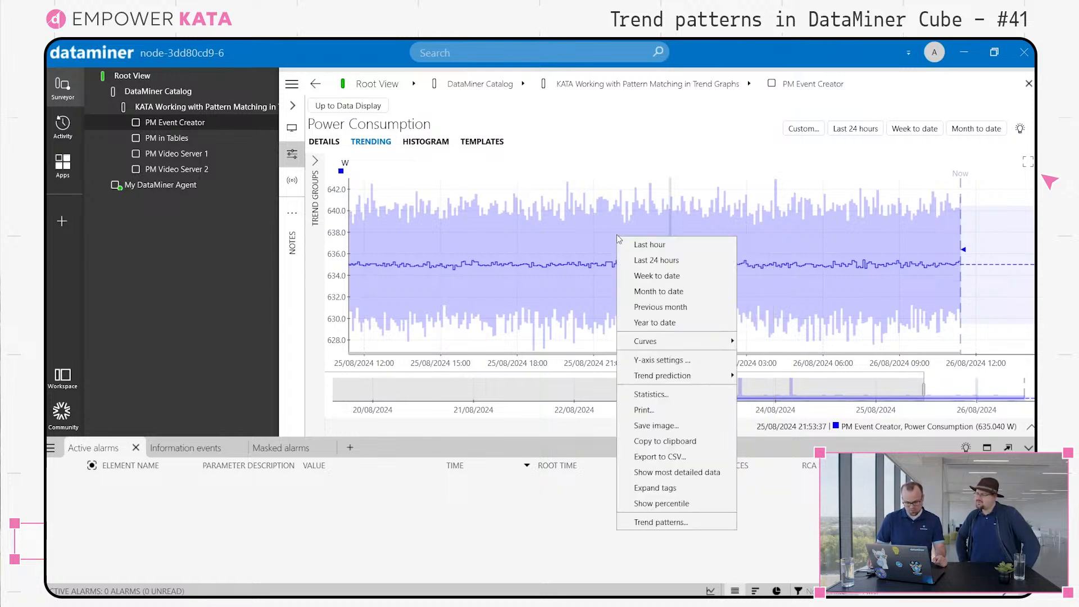
{"action": "left_click", "coordinate": [674, 523]}
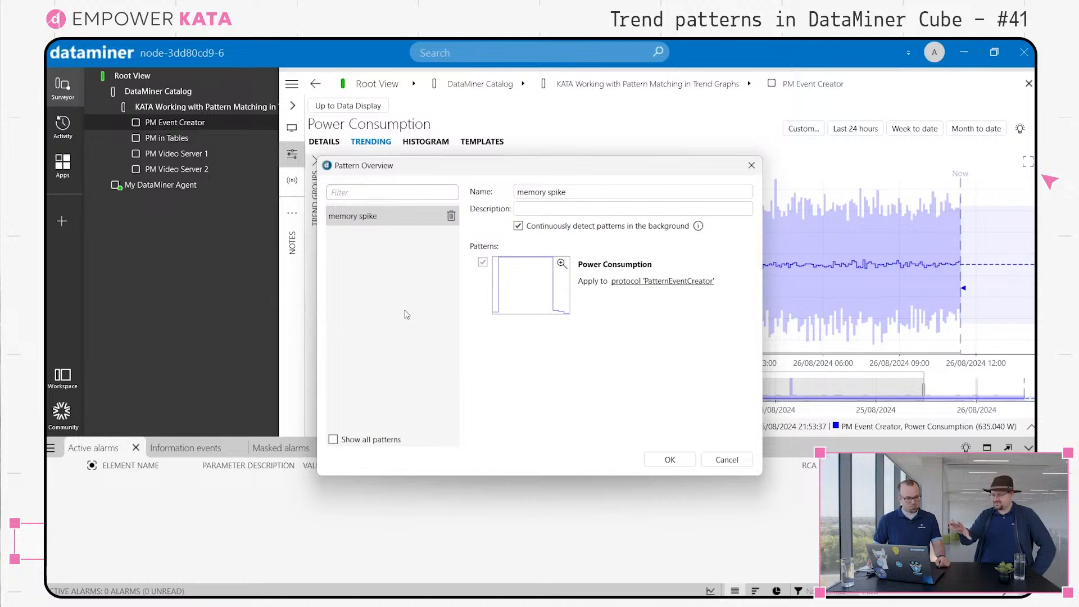
Step: Review all defined patterns, return to those of this parameter, check the background detection information and close the overview
{"action": "left_click", "coordinate": [333, 440]}
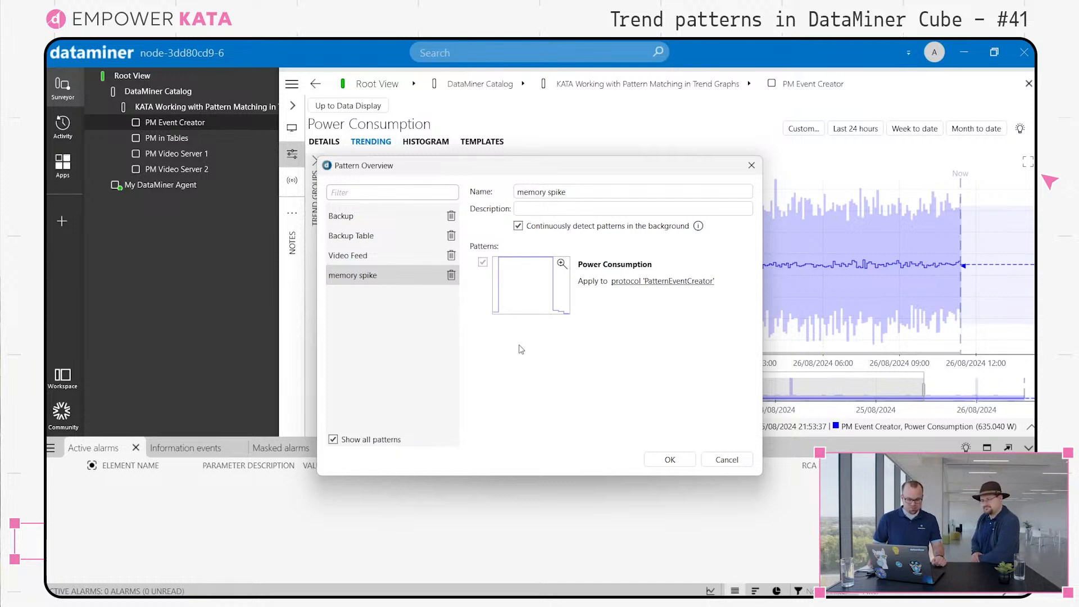
{"action": "left_click", "coordinate": [334, 440]}
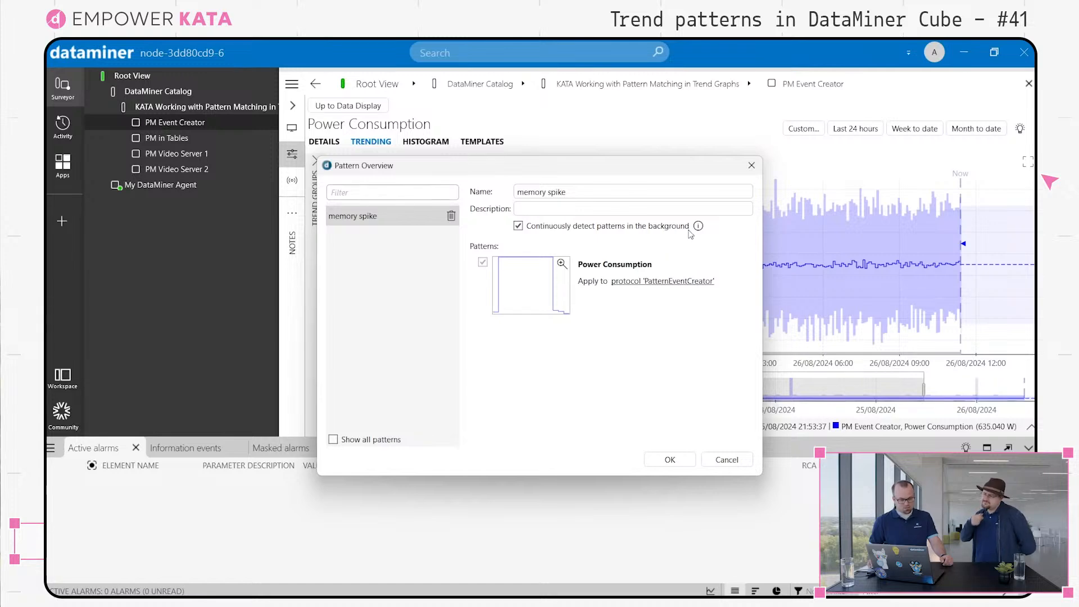
{"action": "mouse_move", "coordinate": [698, 228]}
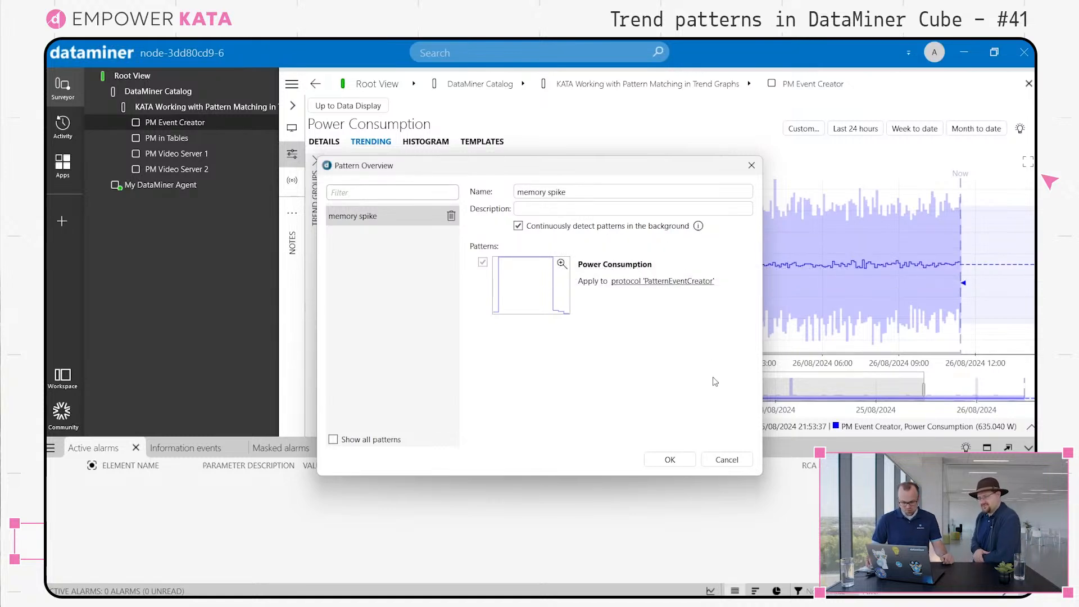
{"action": "left_click", "coordinate": [672, 460]}
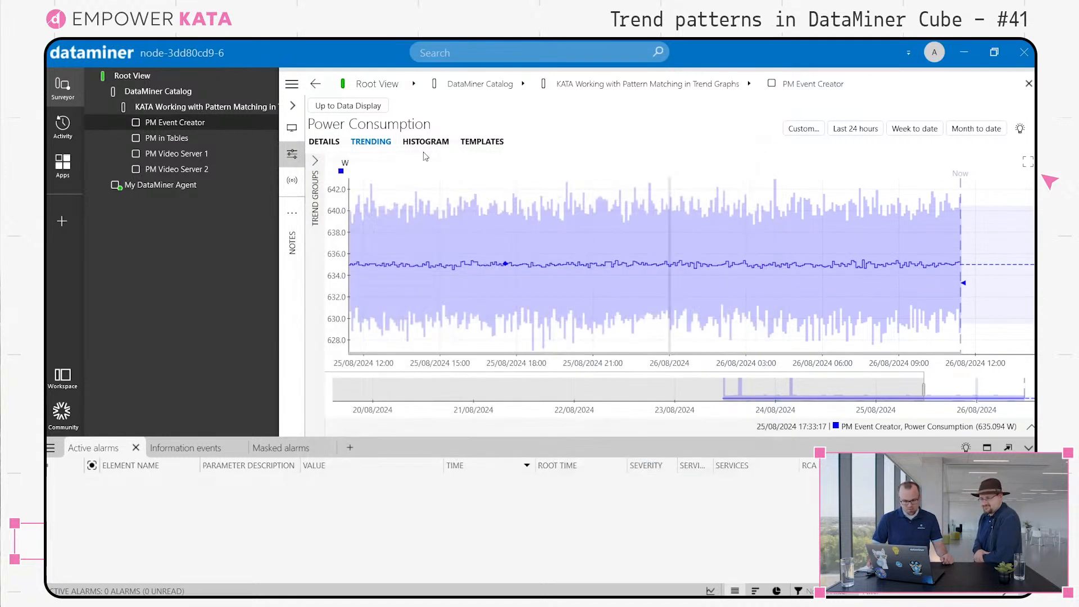
Step: Run the Generate Pattern command on PM Event Creator from its data display
{"action": "left_click", "coordinate": [348, 106]}
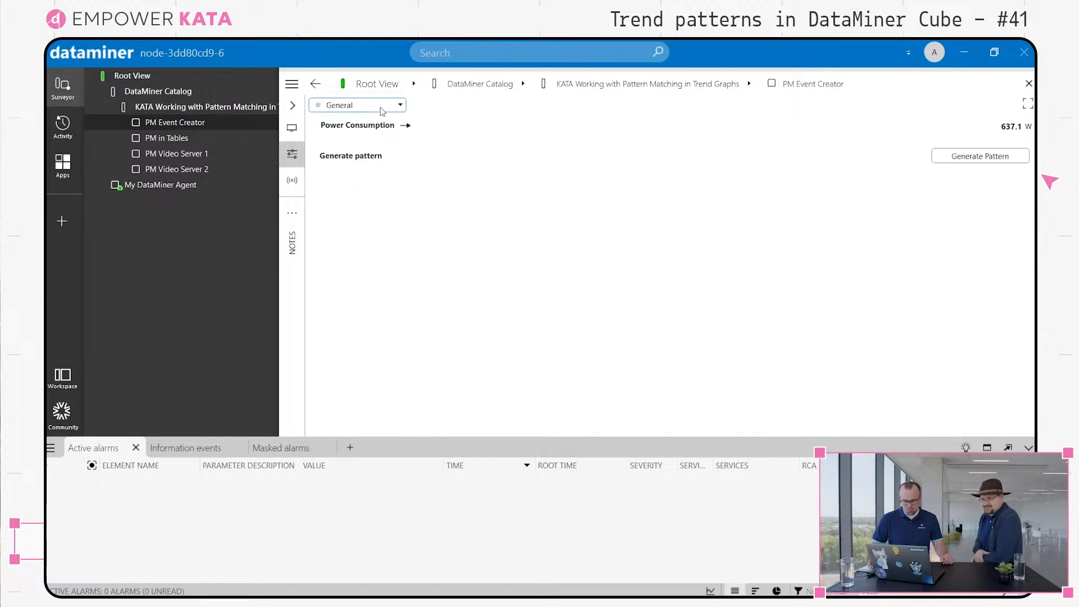
{"action": "left_click", "coordinate": [972, 161]}
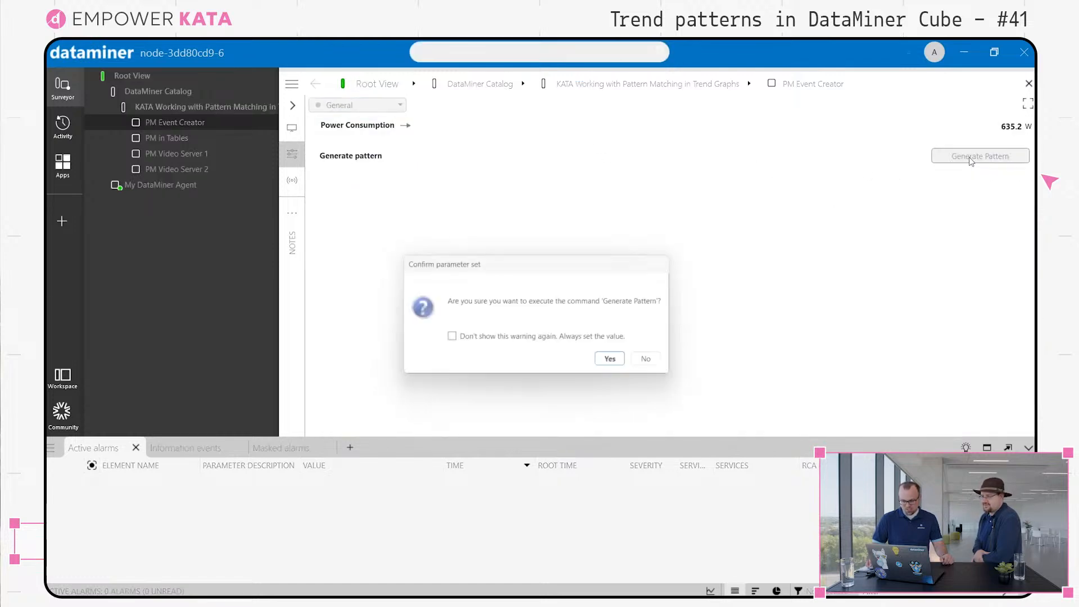
{"action": "left_click", "coordinate": [619, 364]}
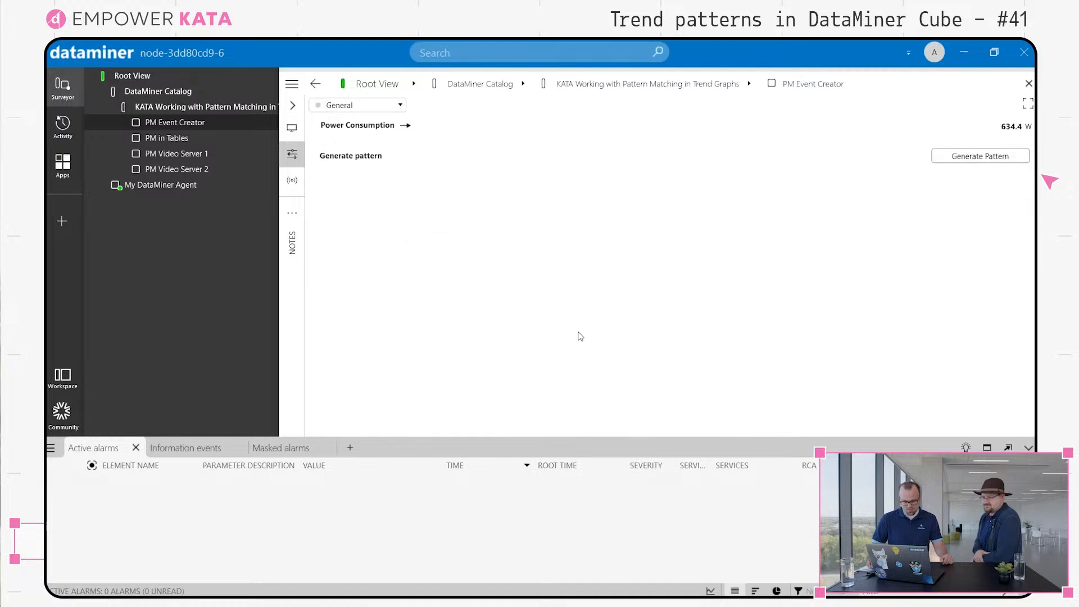
Step: Examine the most recent part of PM Event Creator's Power Consumption trend for a memory spike match
{"action": "left_click", "coordinate": [405, 126]}
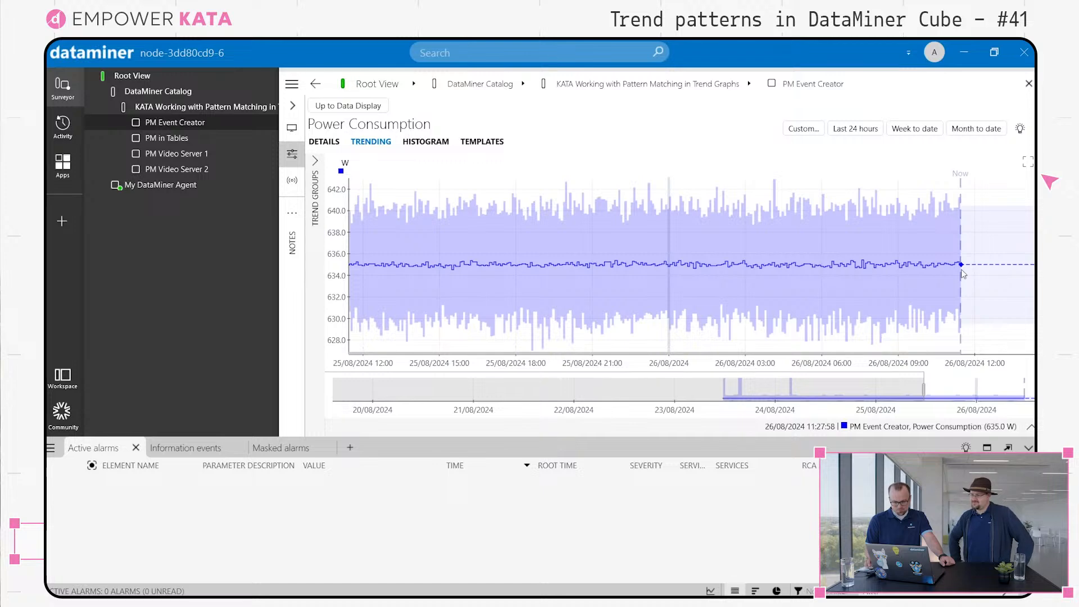
{"action": "scroll", "coordinate": [962, 273], "scroll_direction": "down", "scroll_amount": 3}
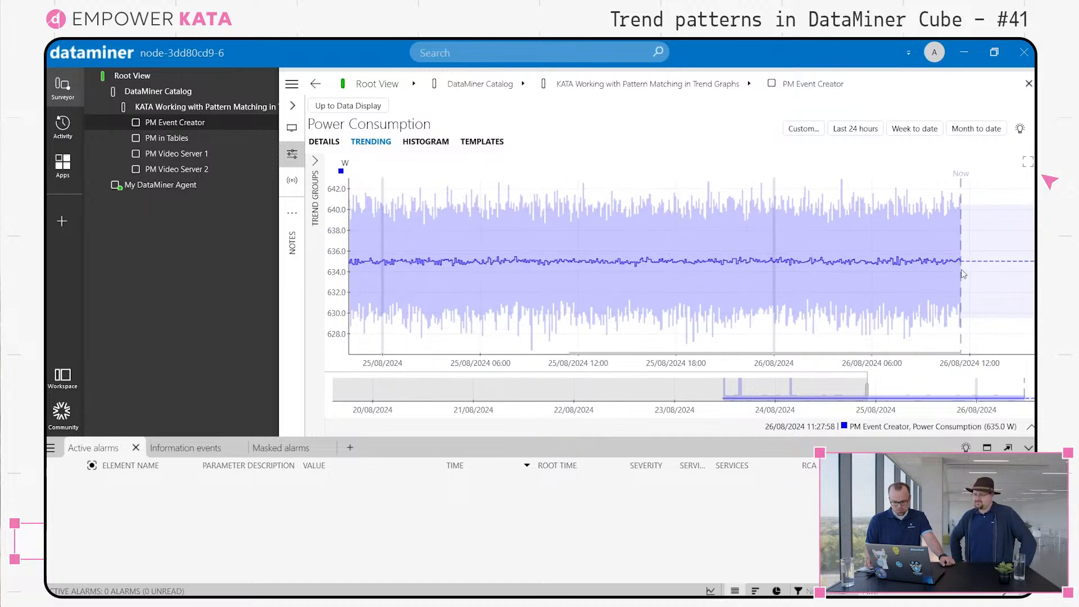
{"action": "scroll", "coordinate": [963, 304], "scroll_direction": "up", "scroll_amount": 3}
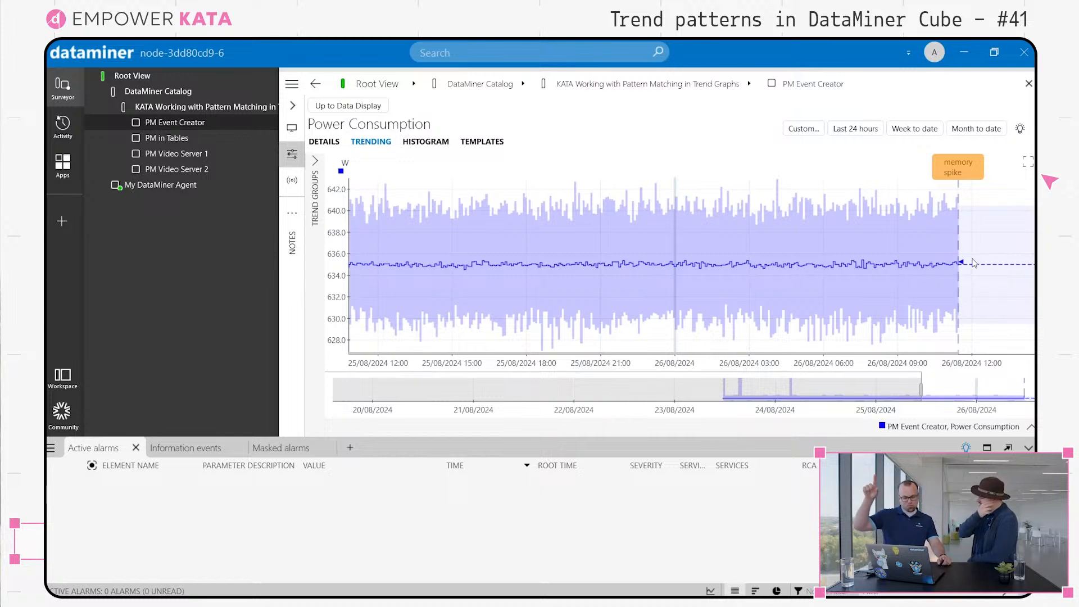
{"action": "scroll", "coordinate": [975, 290], "scroll_direction": "up", "scroll_amount": 3}
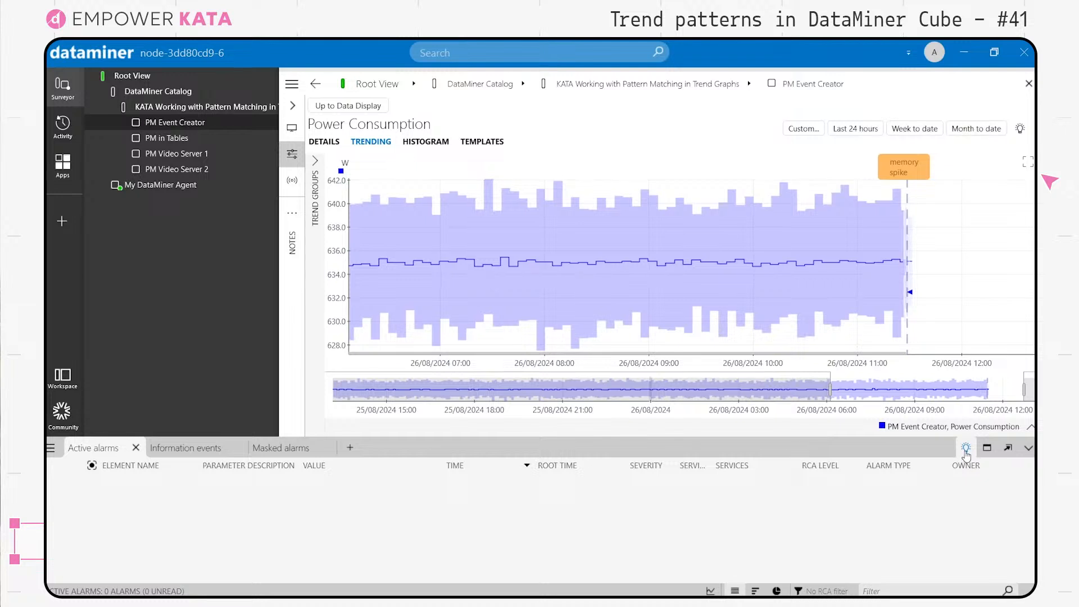
Step: Open the list of recent pattern occurrences, add a Suggestion events list beside it, and return to the Patterns list
{"action": "mouse_move", "coordinate": [966, 456]}
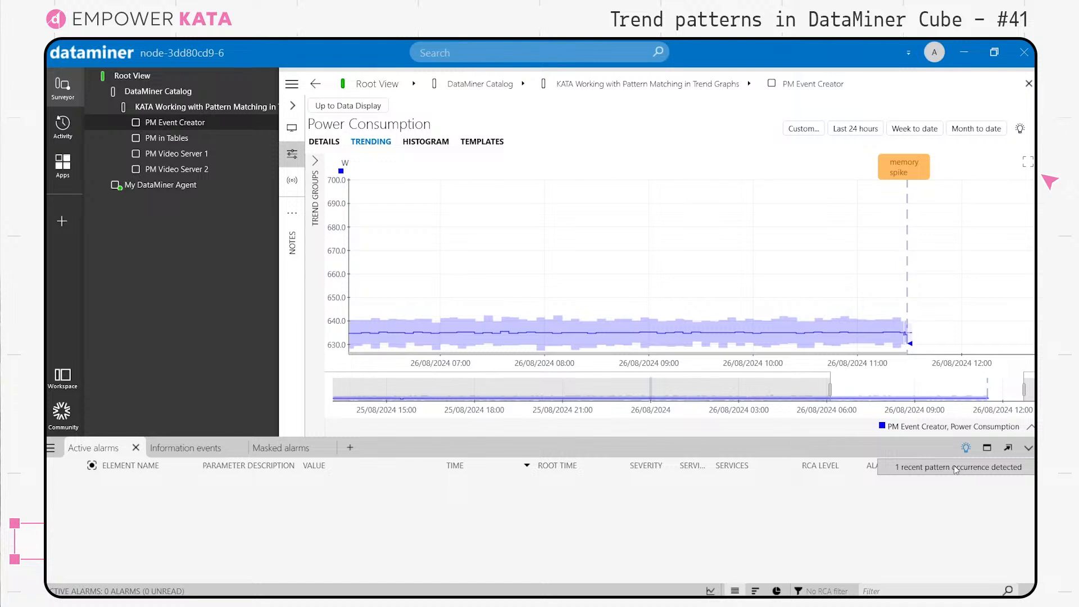
{"action": "left_click", "coordinate": [956, 470]}
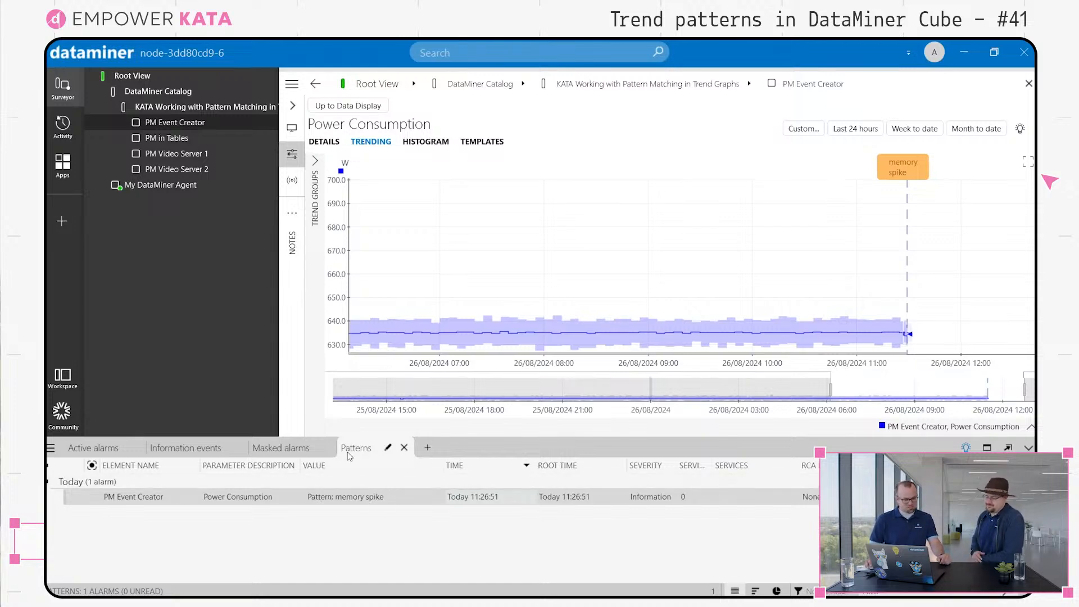
{"action": "left_click", "coordinate": [427, 448]}
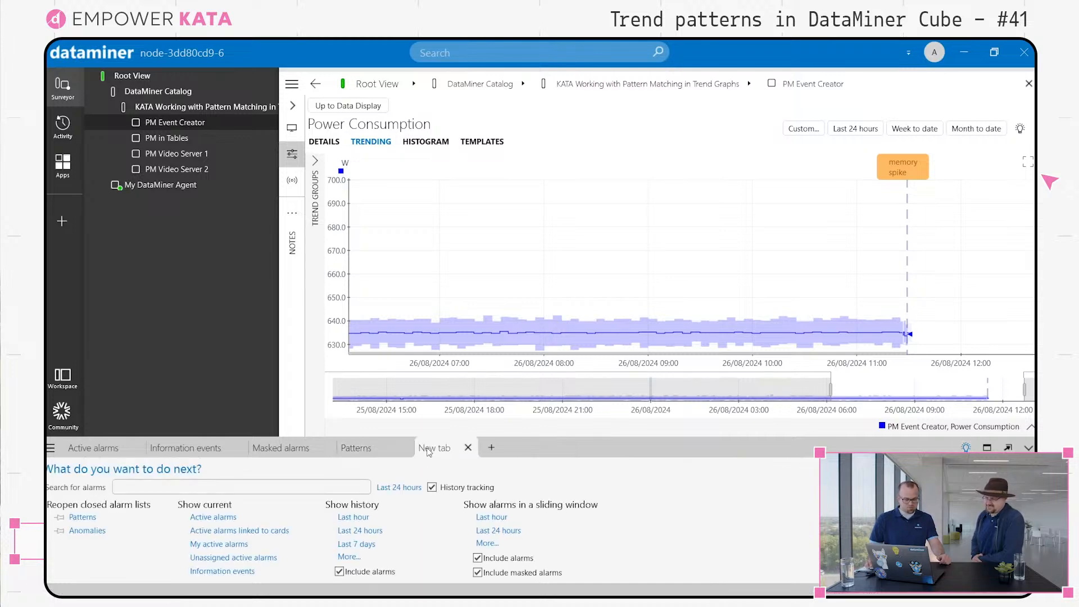
{"action": "scroll", "coordinate": [249, 540], "scroll_direction": "down", "scroll_amount": 2}
{"action": "left_click", "coordinate": [250, 520]}
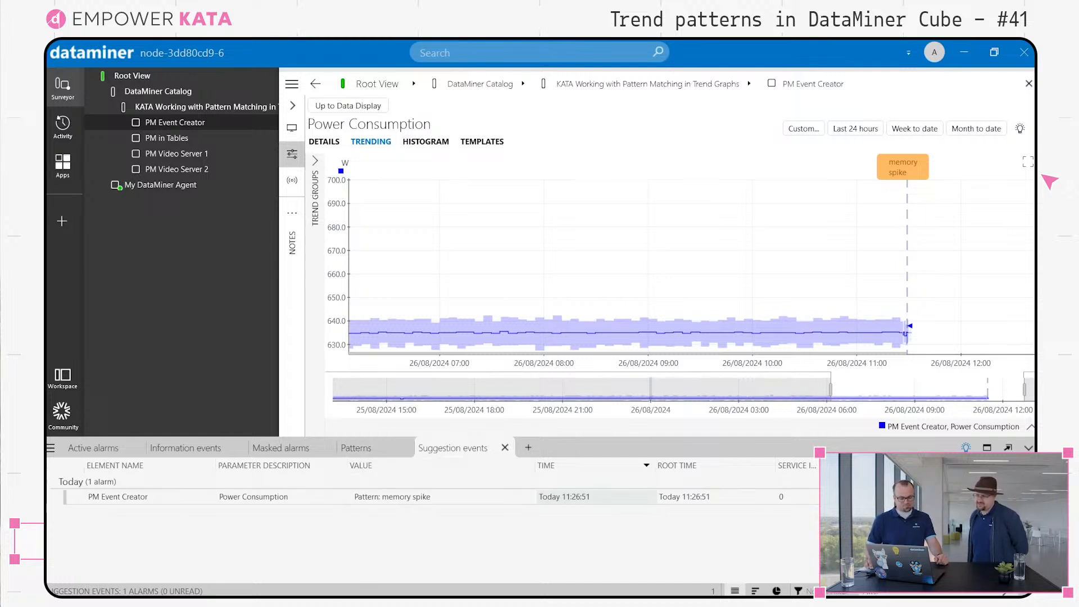
{"action": "left_click", "coordinate": [356, 447]}
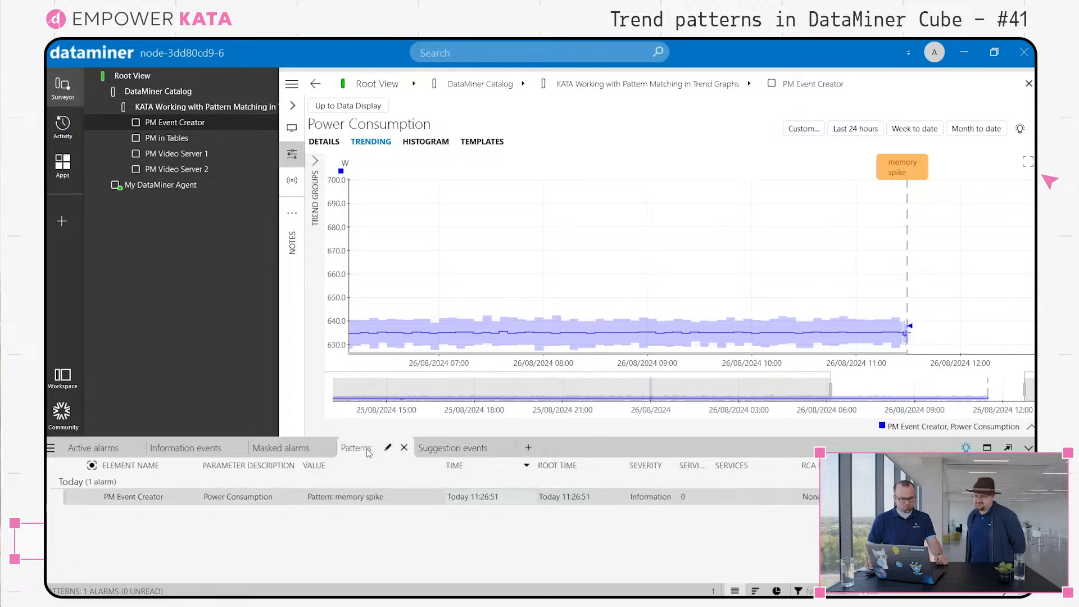